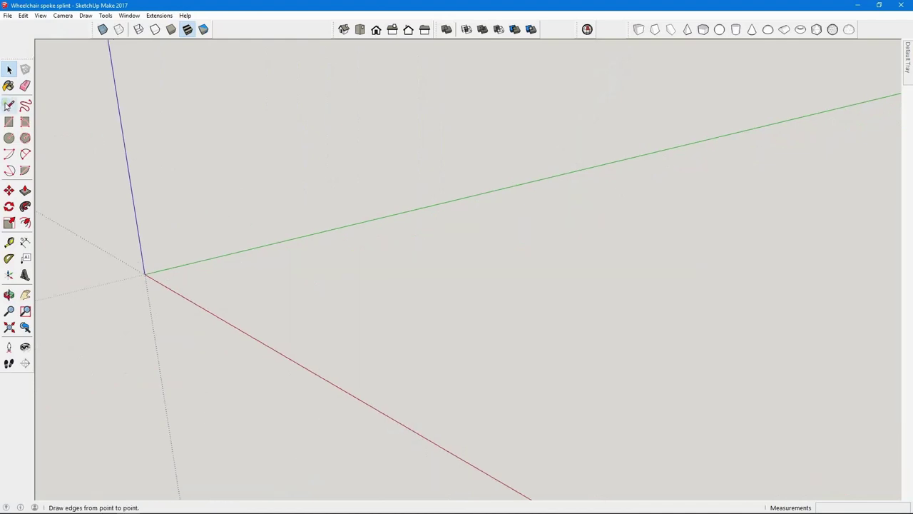
- Pick the Line tool in the empty Wheelchair spoke splint model
{"action": "left_click", "coordinate": [9, 106]}
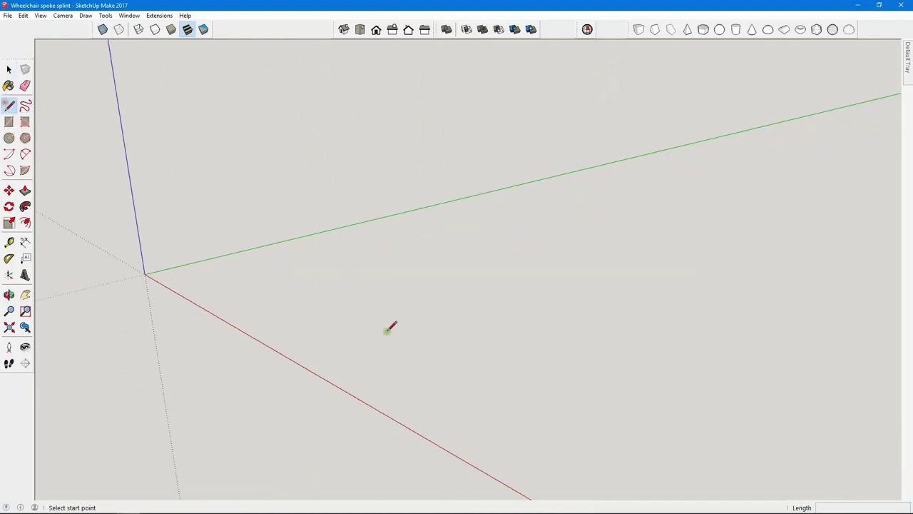
- Start the cross outline near the origin with 4.4, 5.5 and 19.9 mm edges
{"action": "left_click", "coordinate": [235, 286]}
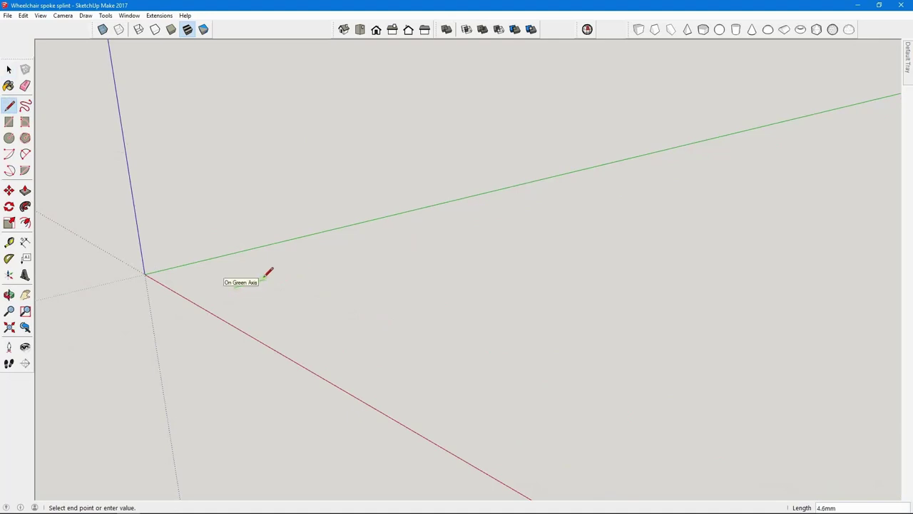
{"action": "type", "text": "4.4"}
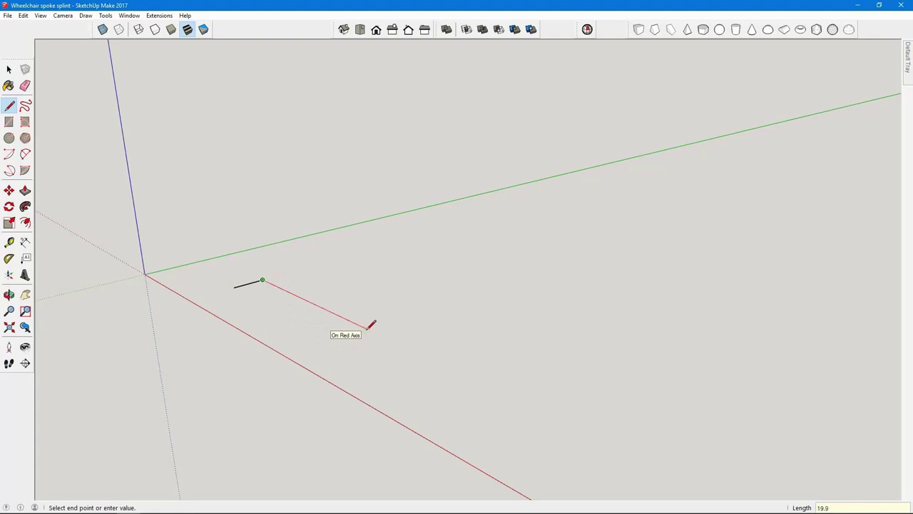
{"action": "key", "text": "Return"}
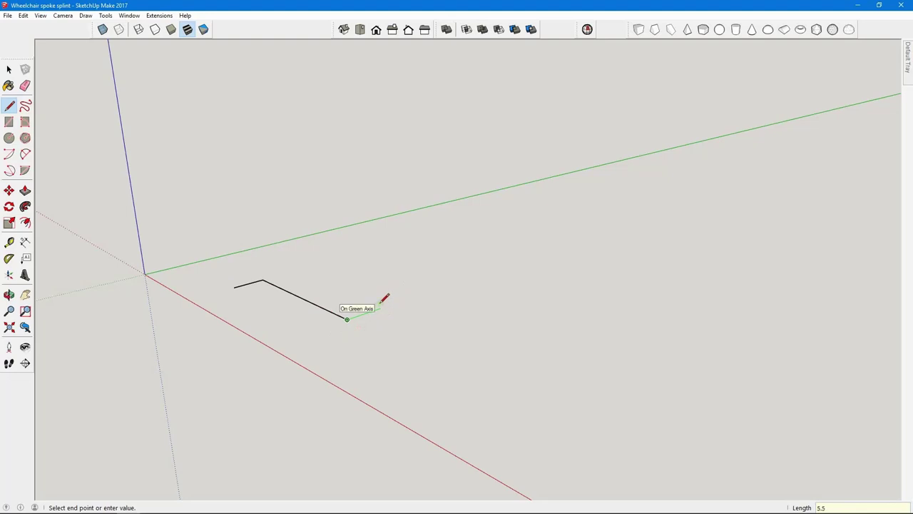
{"action": "key", "text": "Return"}
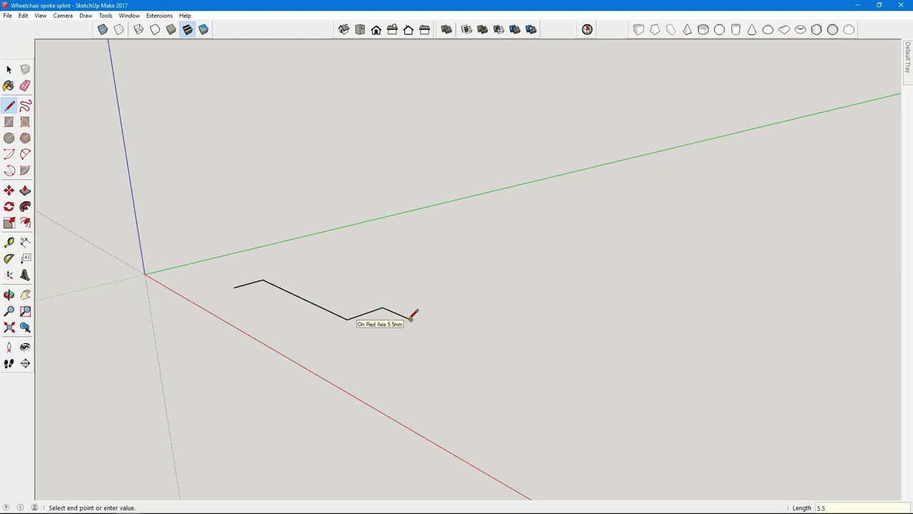
{"action": "key", "text": "Return"}
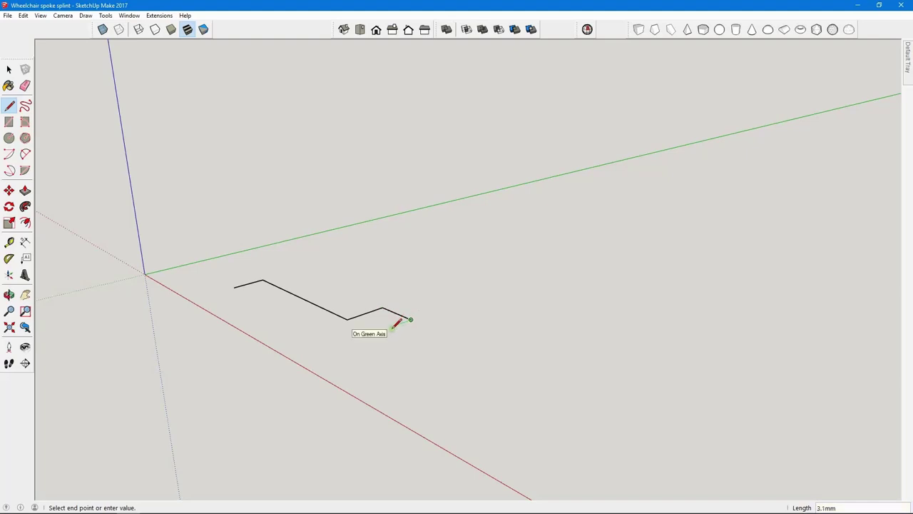
{"action": "left_click", "coordinate": [355, 322]}
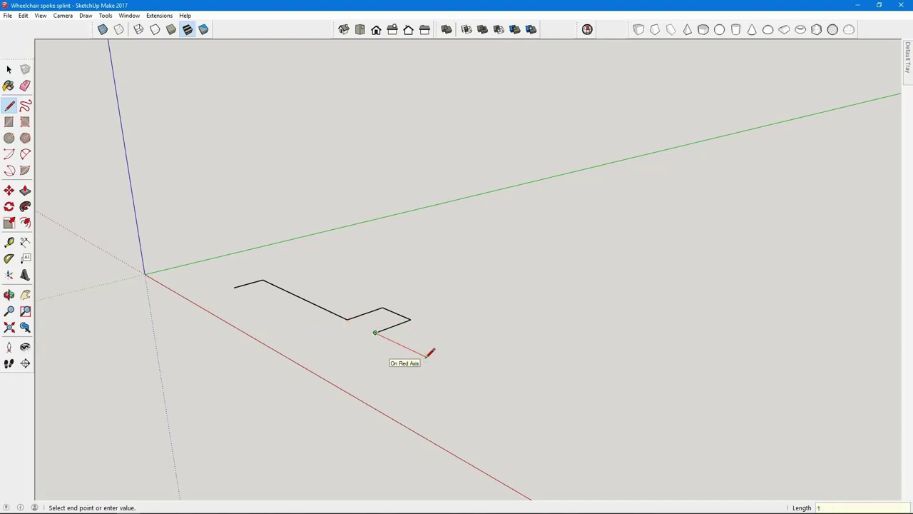
{"action": "type", "text": "19.9"}
{"action": "key", "text": "Return"}
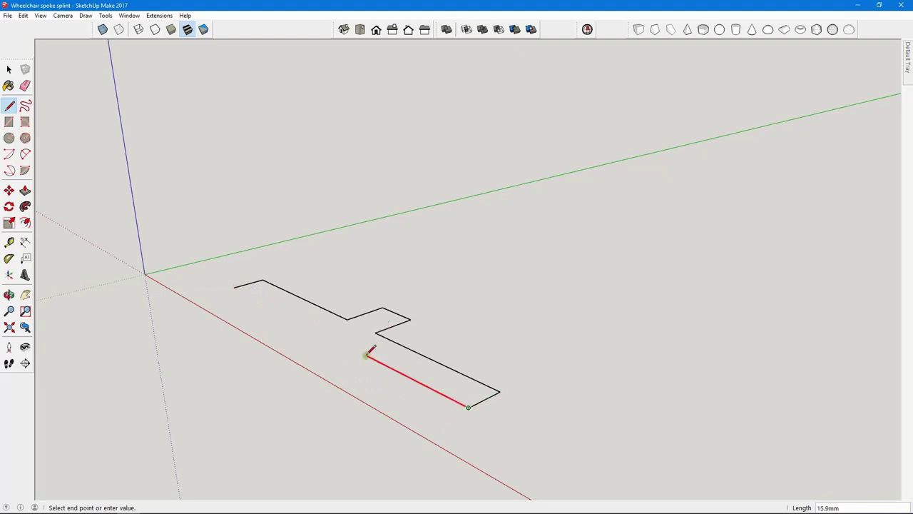
- Draw the remaining 5.5 mm edges and close the cross outline into a face
{"action": "left_click", "coordinate": [376, 333]}
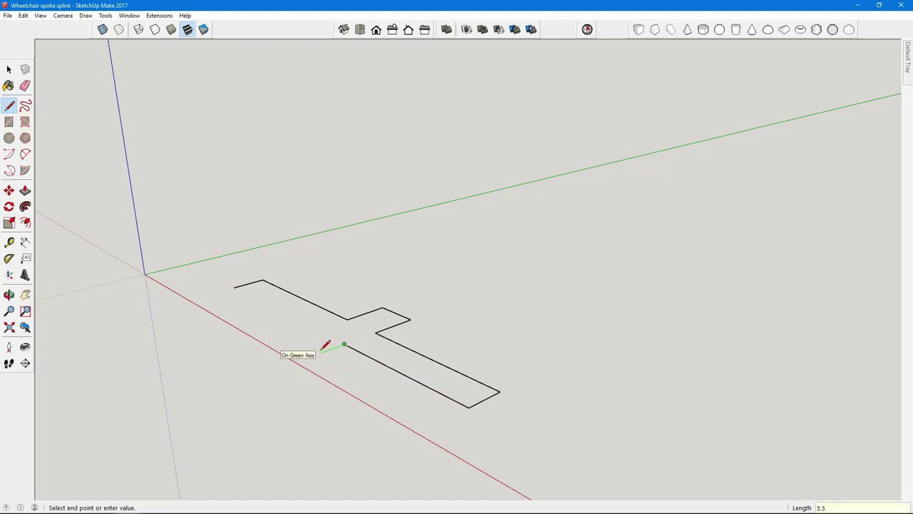
{"action": "key", "text": "Return"}
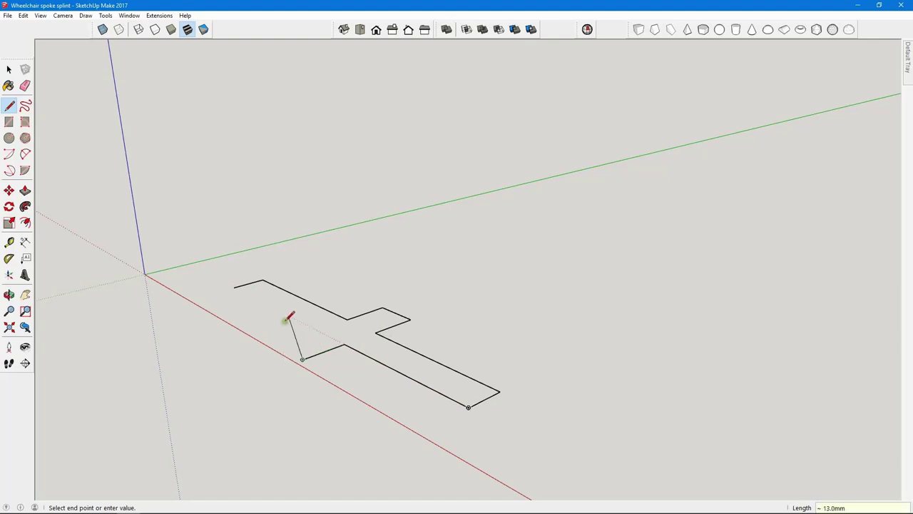
{"action": "left_click", "coordinate": [281, 337]}
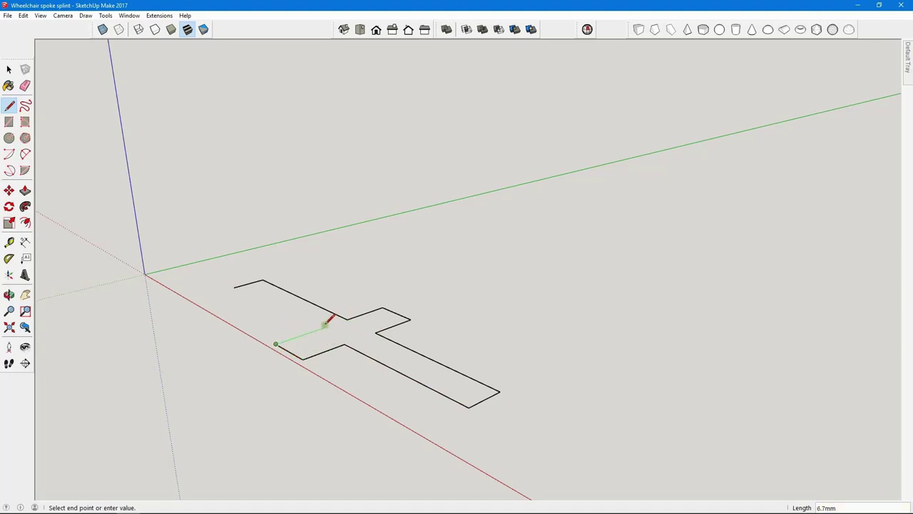
{"action": "type", "text": "5.5"}
{"action": "key", "text": "Return"}
{"action": "left_click", "coordinate": [234, 286]}
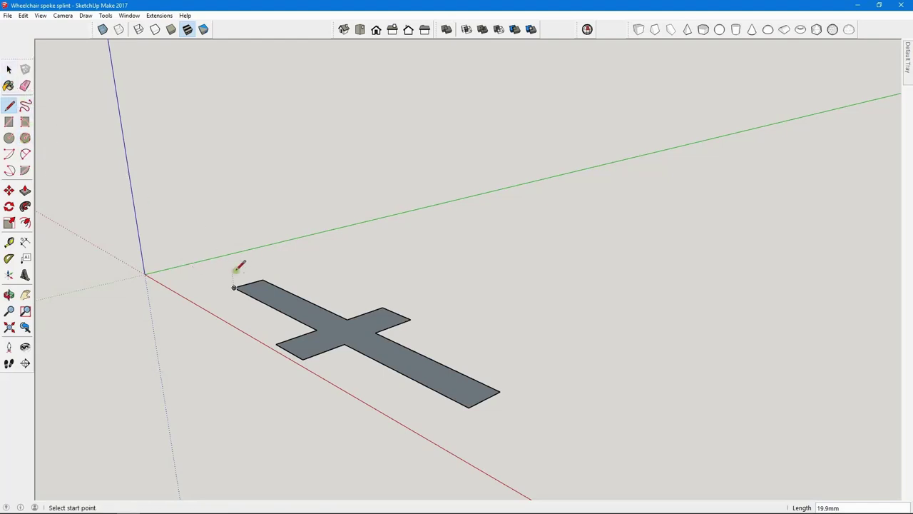
{"action": "mouse_move", "coordinate": [241, 263]}
{"action": "middle_mouse_down"}
{"action": "mouse_move", "coordinate": [224, 281]}
{"action": "mouse_move", "coordinate": [302, 441]}
{"action": "mouse_move", "coordinate": [517, 509]}
{"action": "mouse_move", "coordinate": [467, 493]}
{"action": "middle_mouse_up"}
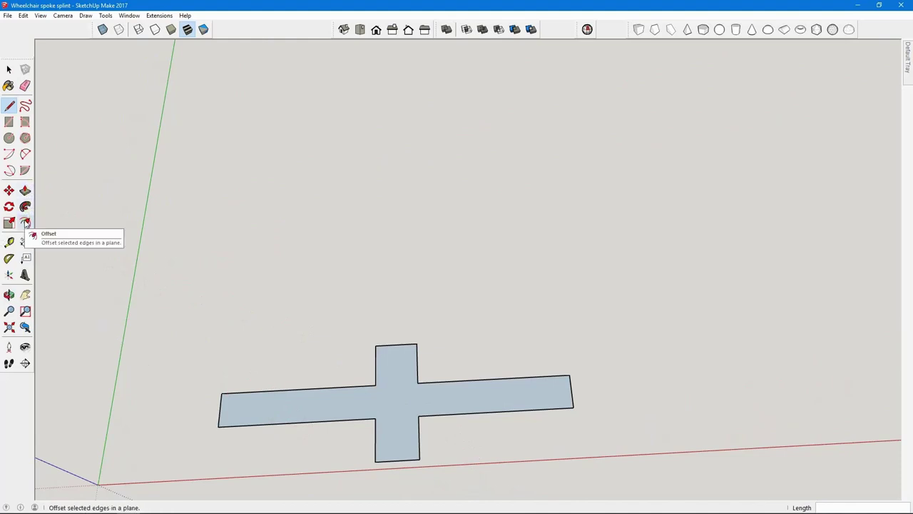
- Offset the cross face's edges 2 mm outward
{"action": "left_click", "coordinate": [25, 222]}
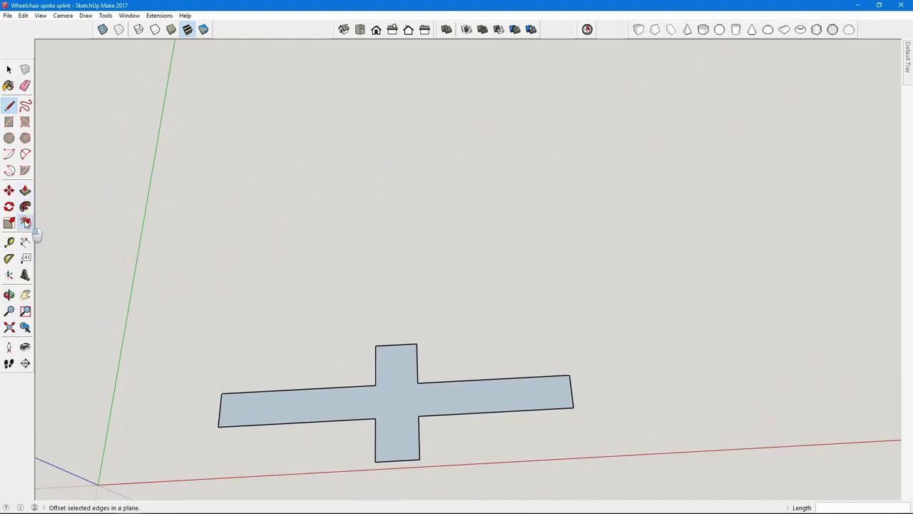
{"action": "left_click", "coordinate": [332, 388]}
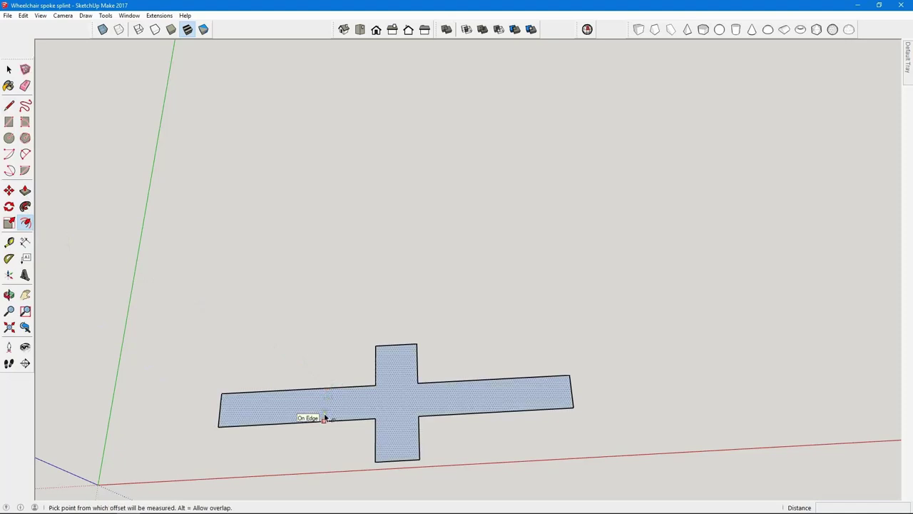
{"action": "left_click", "coordinate": [325, 417]}
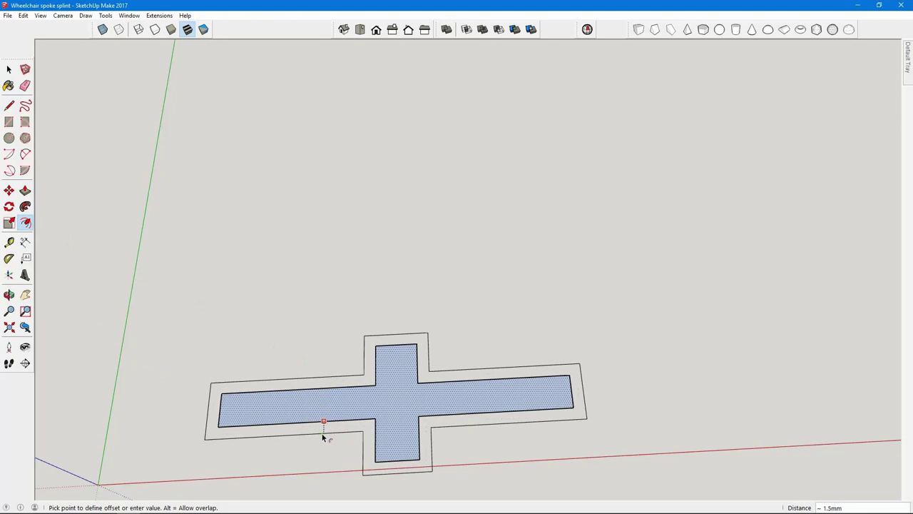
{"action": "key", "text": "Return"}
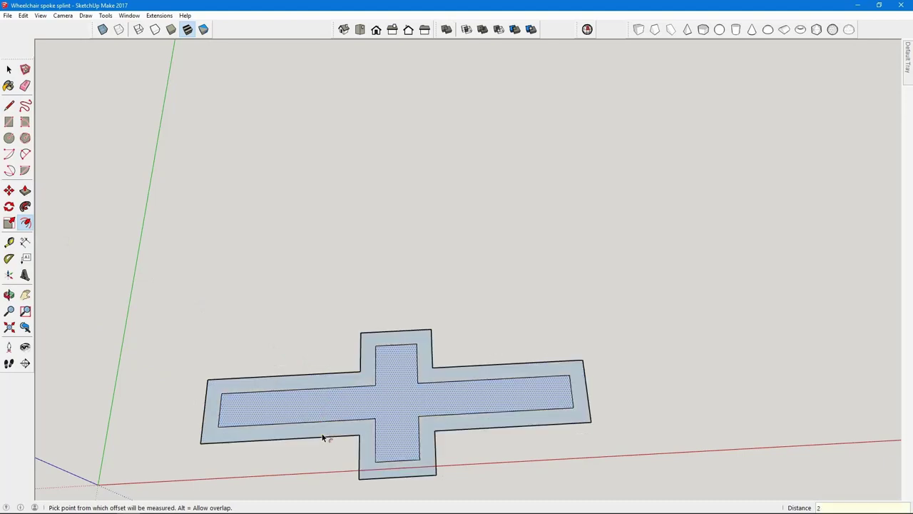
- Delete the inner cross face, leaving only the 2 mm border band
{"action": "middle_click_drag", "start_coordinate": [328, 376], "coordinate": [313, 263]}
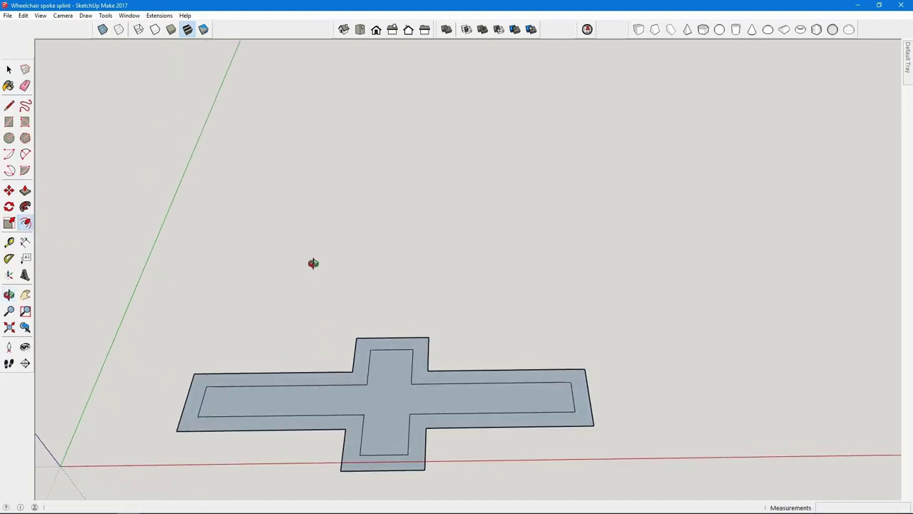
{"action": "right_click", "coordinate": [385, 404]}
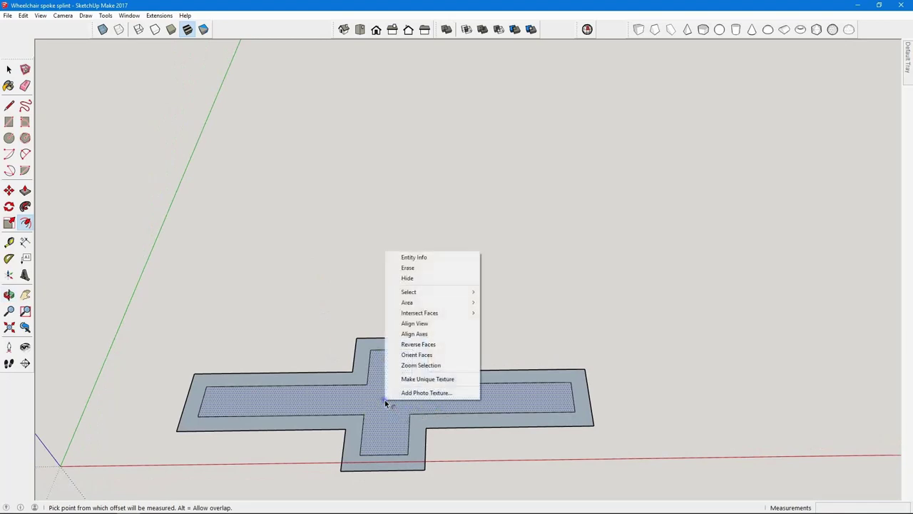
{"action": "left_click", "coordinate": [406, 269]}
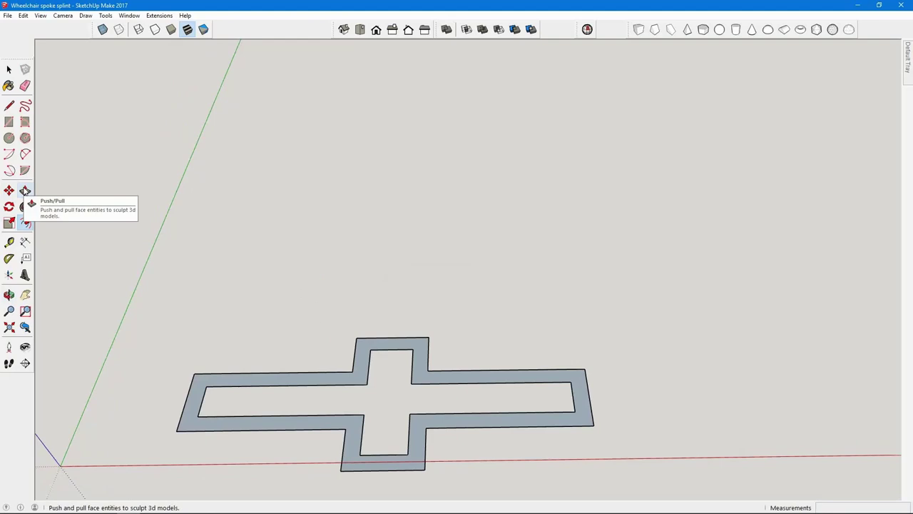
- Push/pull the 2 mm cross band up 100 mm into a thin-walled sleeve
{"action": "left_click", "coordinate": [25, 190]}
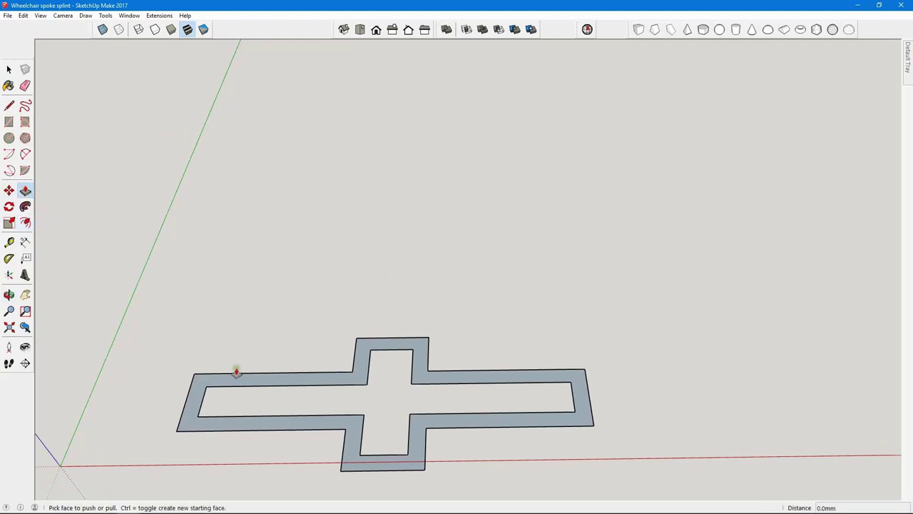
{"action": "left_click", "coordinate": [193, 401]}
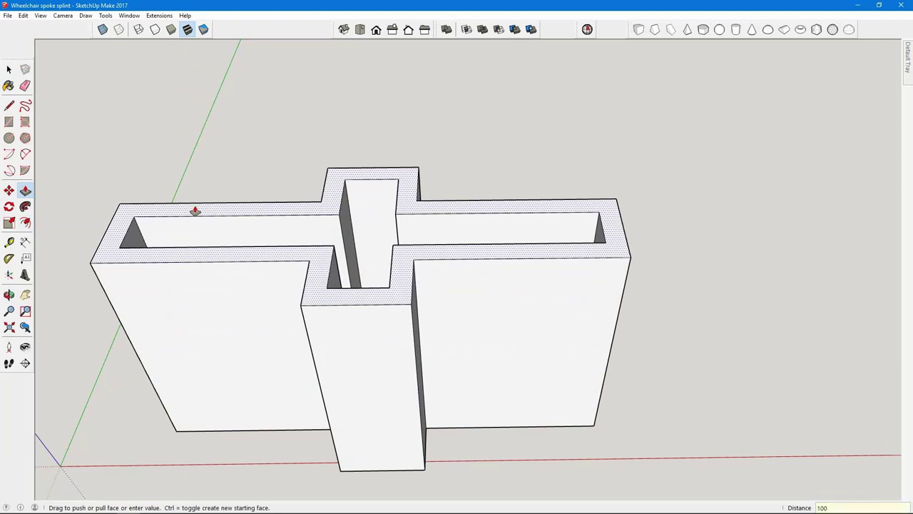
{"action": "key", "text": "Return"}
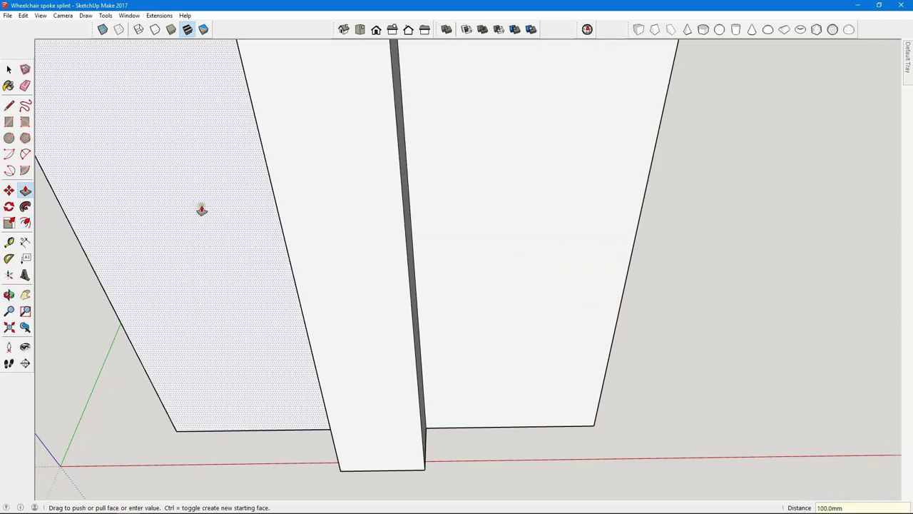
{"action": "scroll", "coordinate": [224, 312], "scroll_direction": "down", "scroll_amount": 5}
{"action": "middle_click_drag", "start_coordinate": [236, 362], "coordinate": [273, 381]}
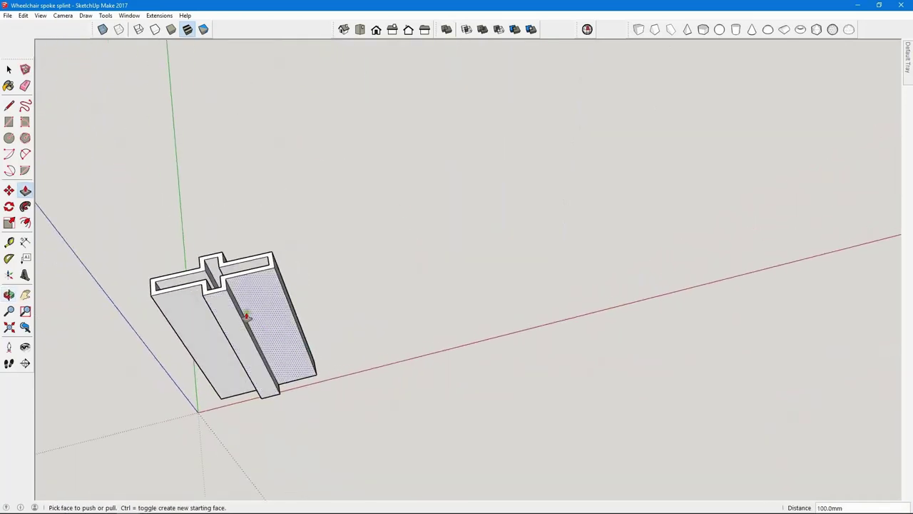
{"action": "middle_click_drag", "start_coordinate": [190, 306], "coordinate": [179, 269]}
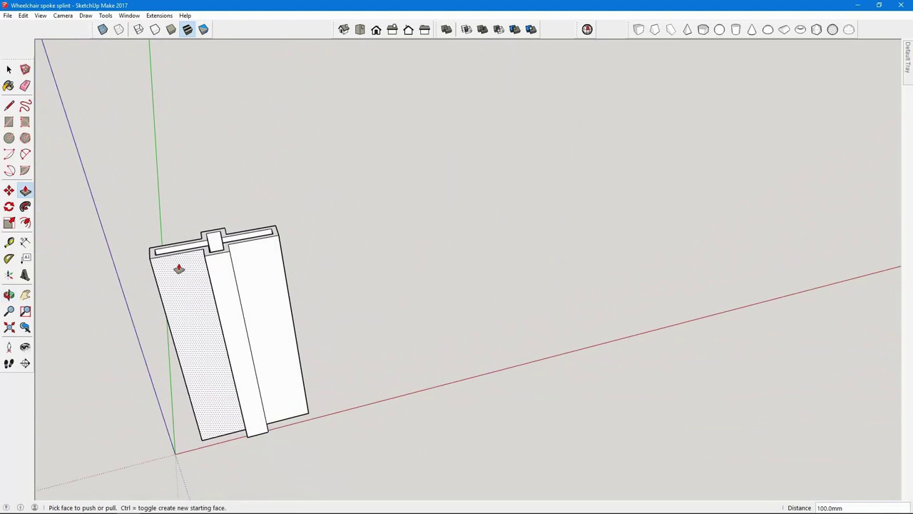
{"action": "middle_click_drag", "start_coordinate": [179, 269], "coordinate": [211, 289]}
{"action": "key", "text": "t"}
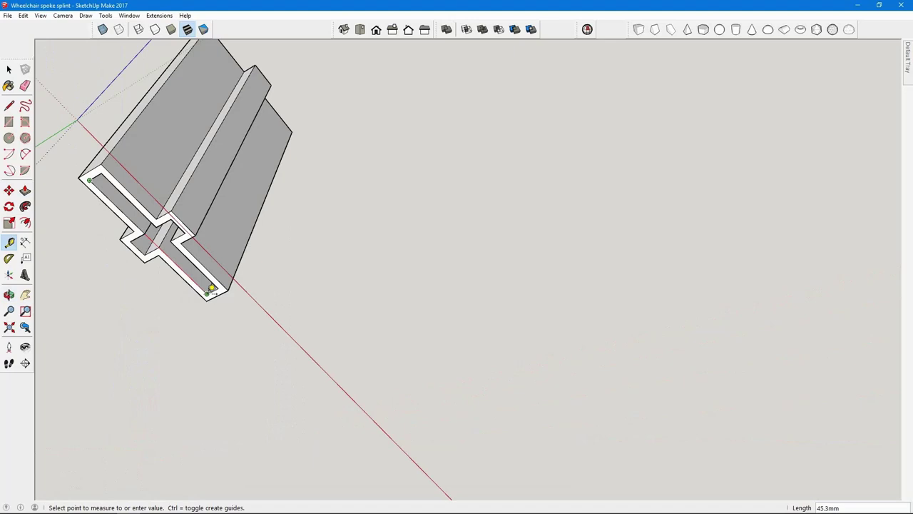
- Measure the sleeve's inner channel width and the distance to the slot corner
{"action": "middle_click_drag", "start_coordinate": [152, 235], "coordinate": [99, 255]}
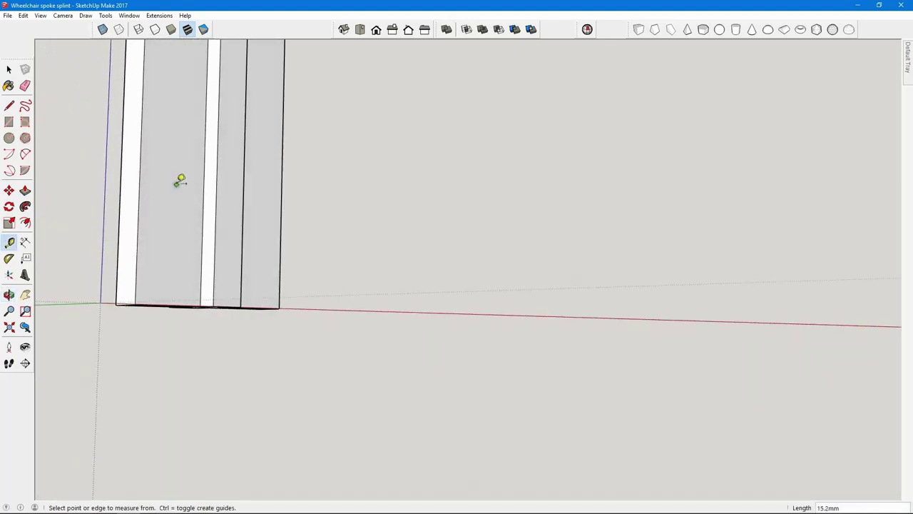
{"action": "middle_click_drag", "start_coordinate": [179, 180], "coordinate": [30, 221]}
{"action": "scroll", "coordinate": [214, 207], "scroll_direction": "down", "scroll_amount": 2}
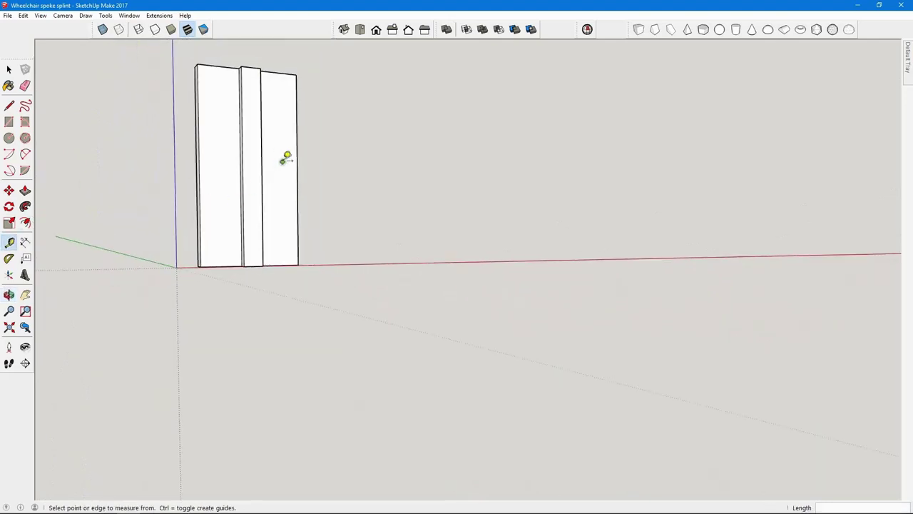
{"action": "middle_click_drag", "start_coordinate": [285, 157], "coordinate": [297, 41]}
{"action": "scroll", "coordinate": [279, 61], "scroll_direction": "down", "scroll_amount": 1}
{"action": "scroll", "coordinate": [285, 167], "scroll_direction": "up", "scroll_amount": 5}
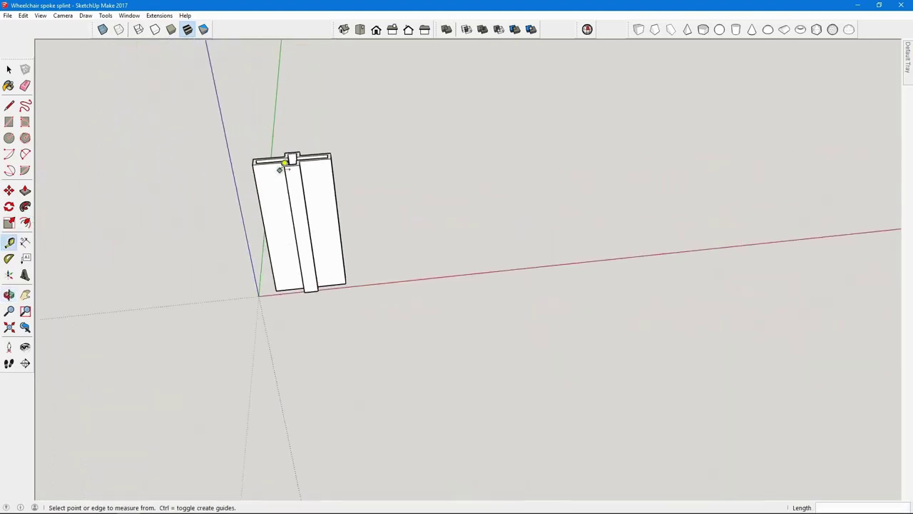
{"action": "middle_click_drag", "start_coordinate": [301, 142], "coordinate": [275, 245]}
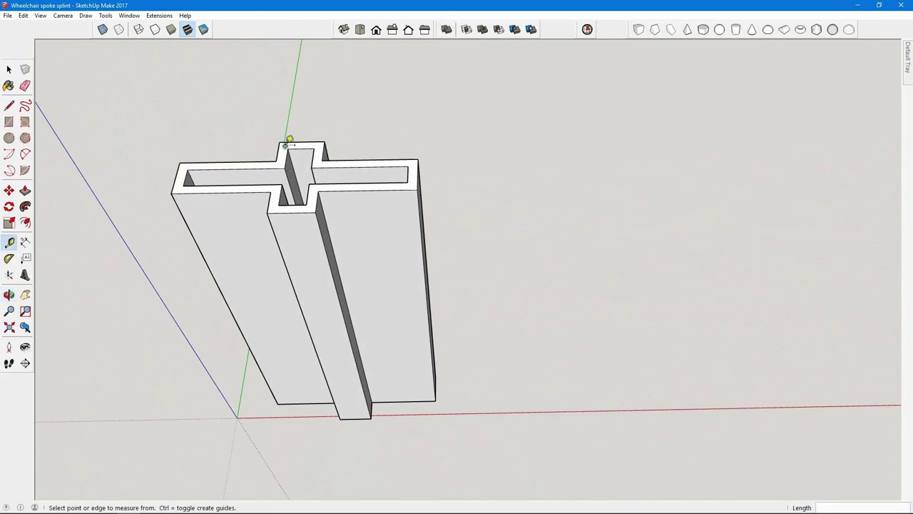
{"action": "scroll", "coordinate": [214, 139], "scroll_direction": "up", "scroll_amount": 3}
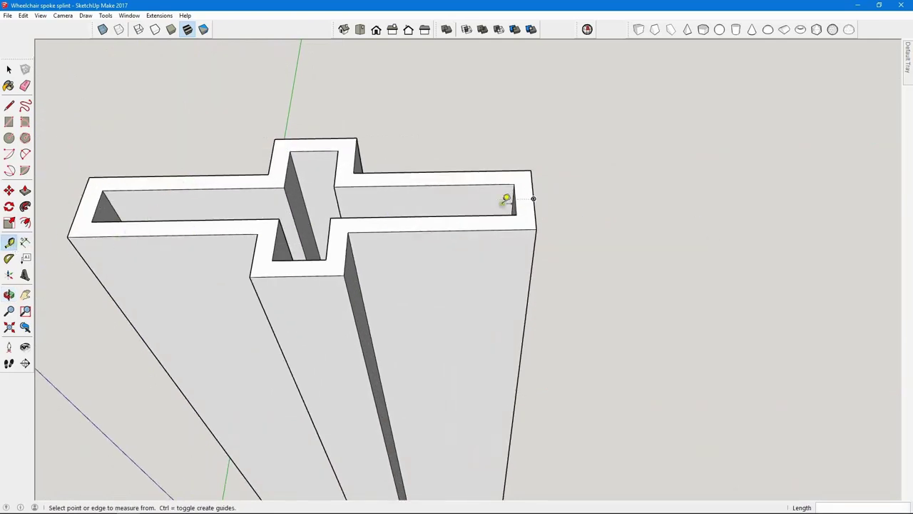
{"action": "left_click", "coordinate": [91, 221]}
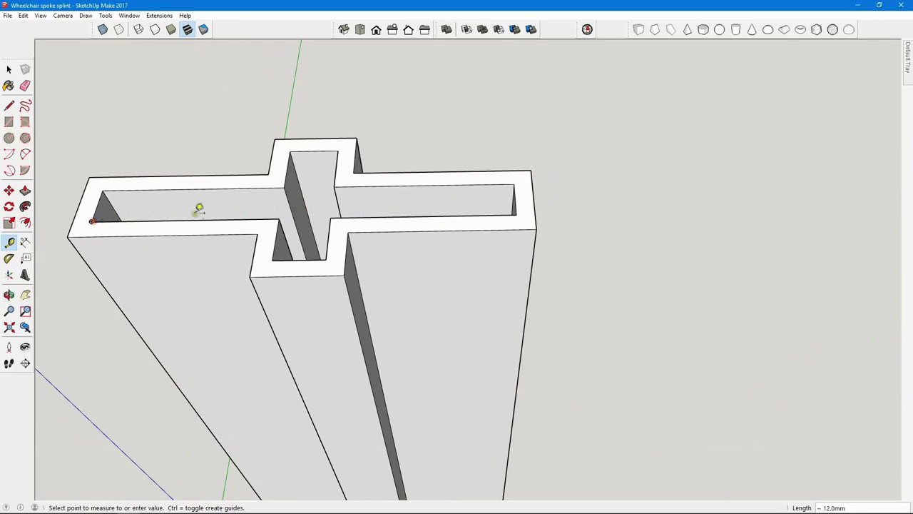
{"action": "left_click", "coordinate": [516, 214]}
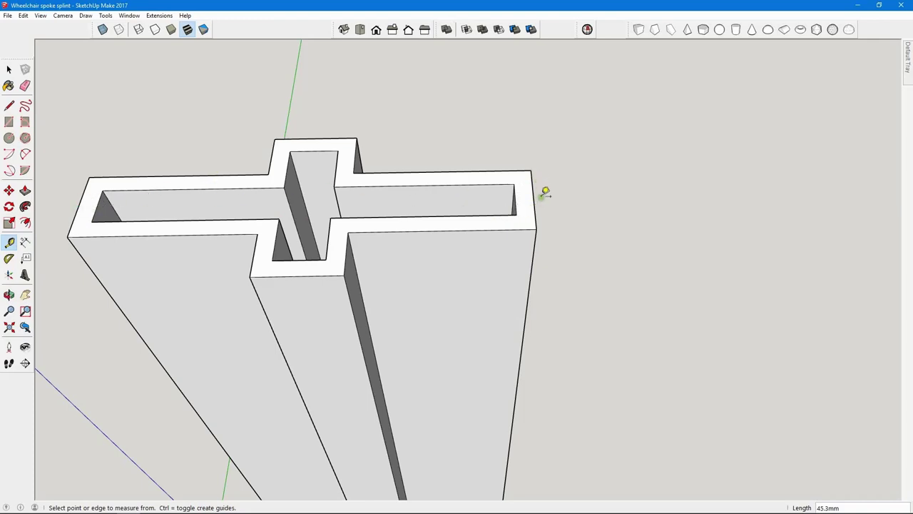
{"action": "left_click", "coordinate": [516, 214]}
{"action": "left_click", "coordinate": [533, 202]}
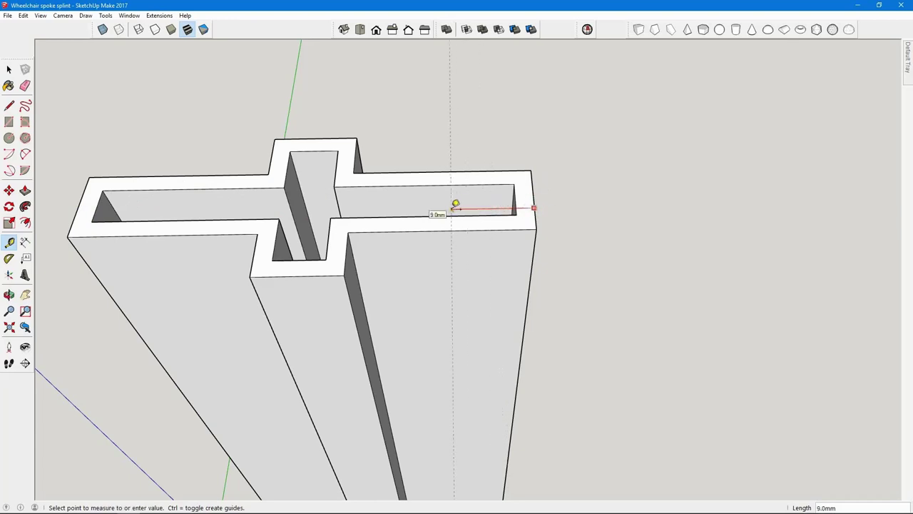
{"action": "left_click", "coordinate": [297, 274]}
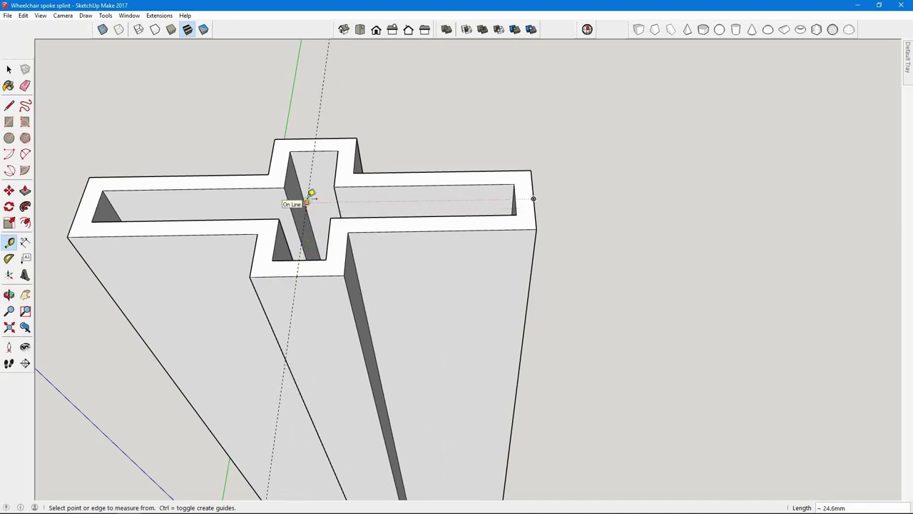
- Place guides 18 mm right of the centre slot guide and 2 mm beyond
{"action": "left_click", "coordinate": [317, 123]}
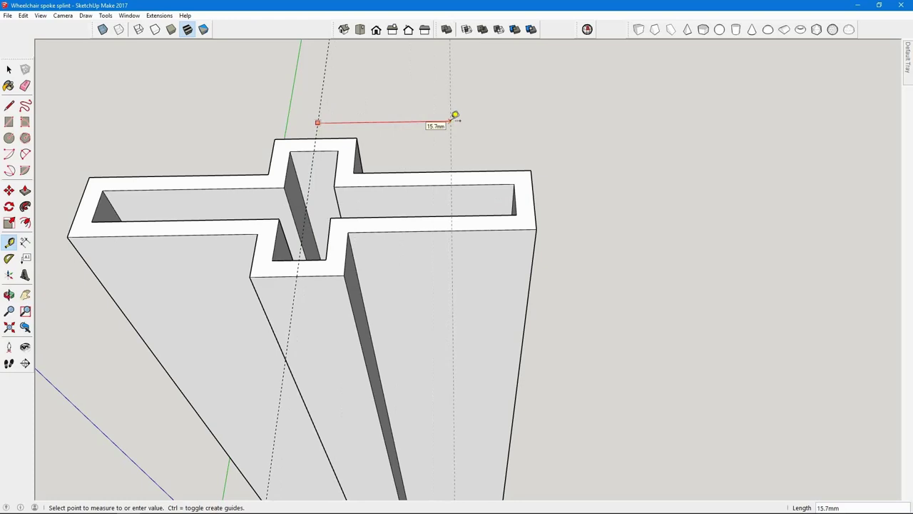
{"action": "key", "text": "Return"}
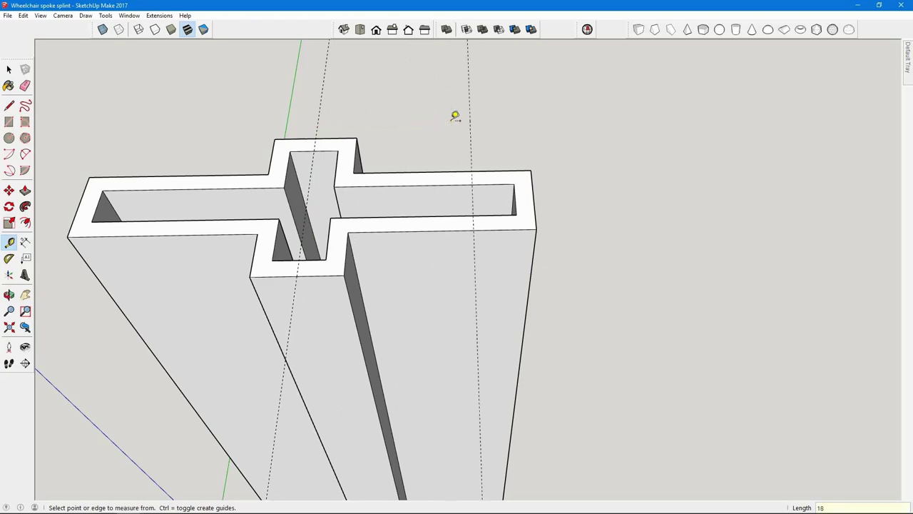
{"action": "left_click", "coordinate": [469, 133]}
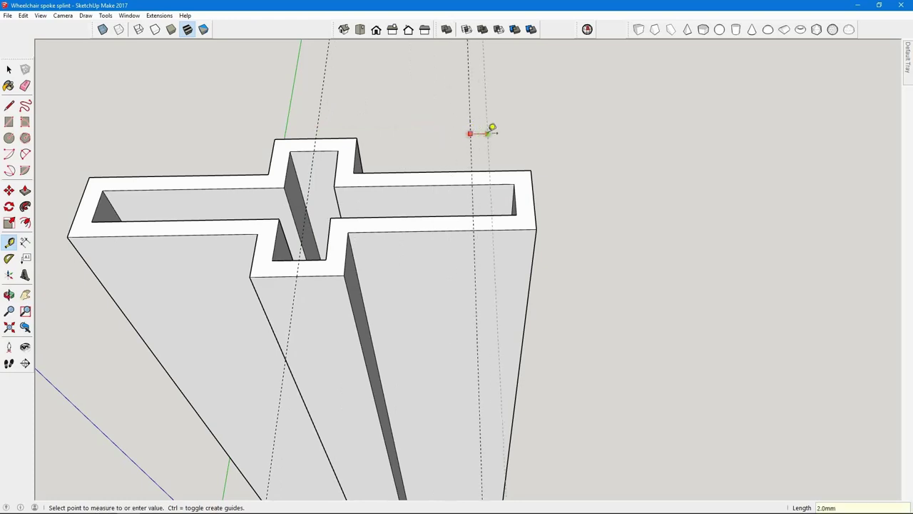
{"action": "type", "text": "2"}
{"action": "key", "text": "Return"}
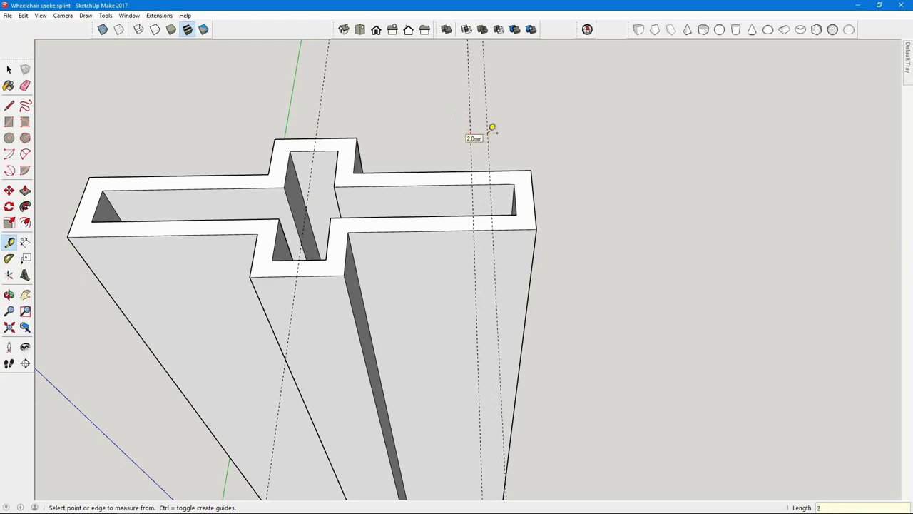
- Place guides 18 mm left of the centre slot guide and 2 mm beyond
{"action": "left_click", "coordinate": [317, 125]}
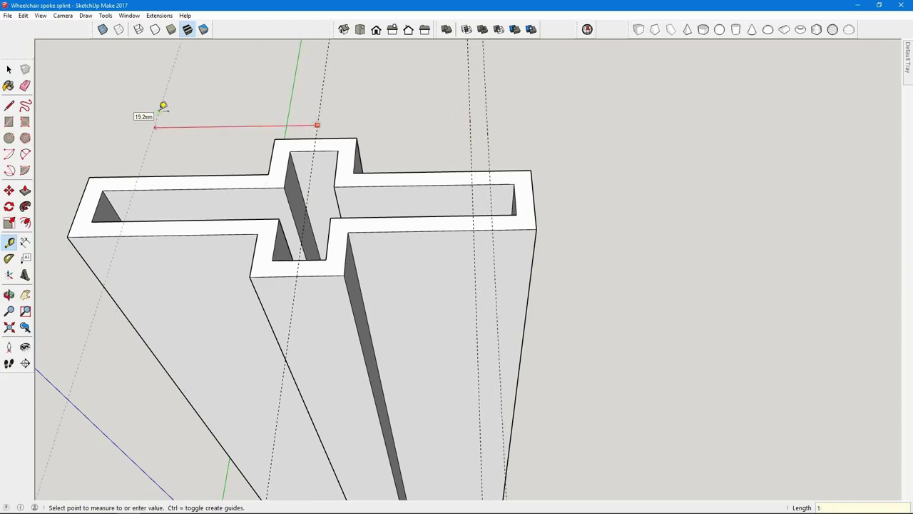
{"action": "key", "text": "Return"}
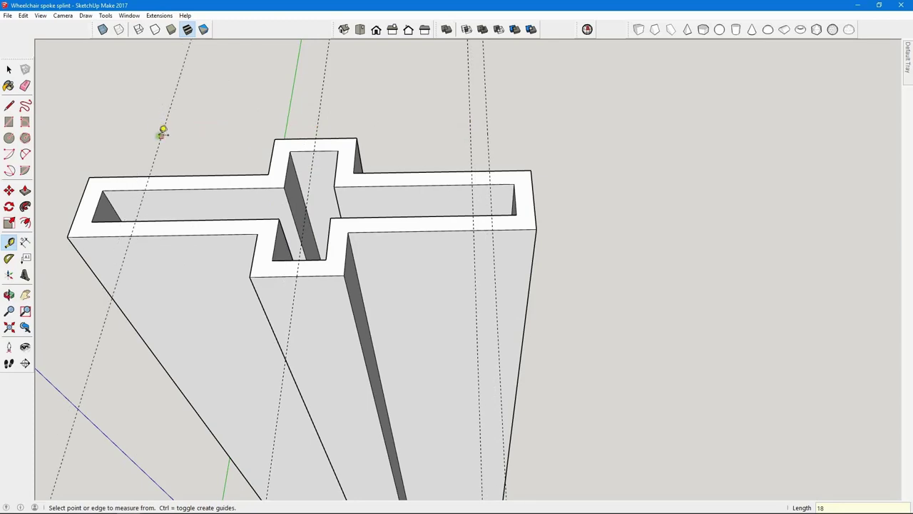
{"action": "left_click", "coordinate": [160, 135]}
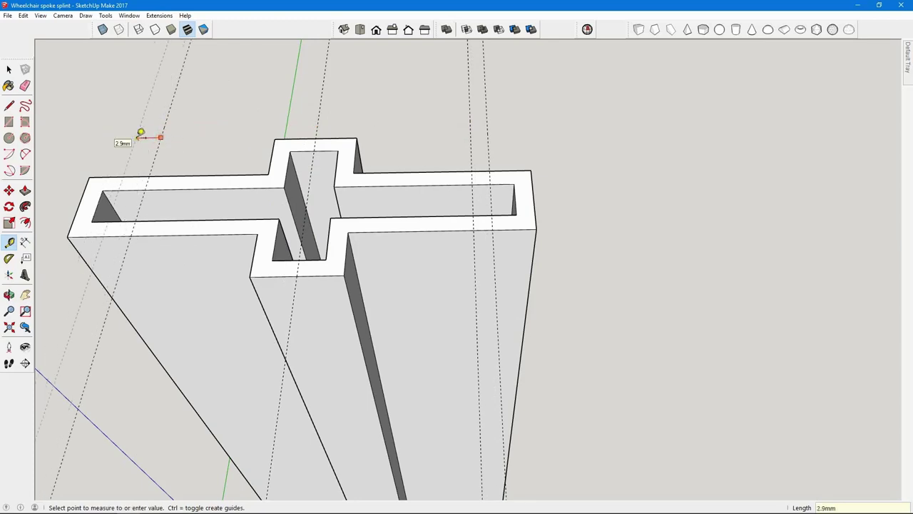
{"action": "key", "text": "Return"}
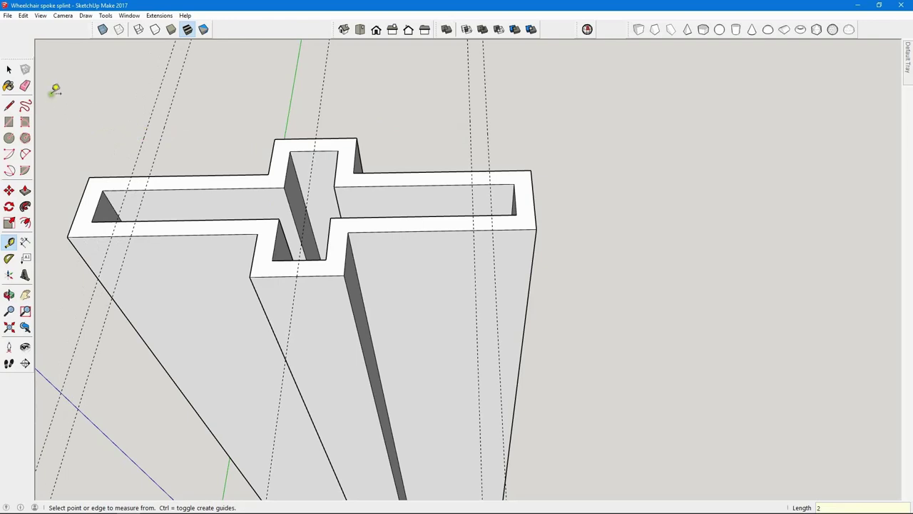
{"action": "left_click", "coordinate": [9, 68]}
{"action": "middle_click_drag", "start_coordinate": [386, 236], "coordinate": [364, 275]}
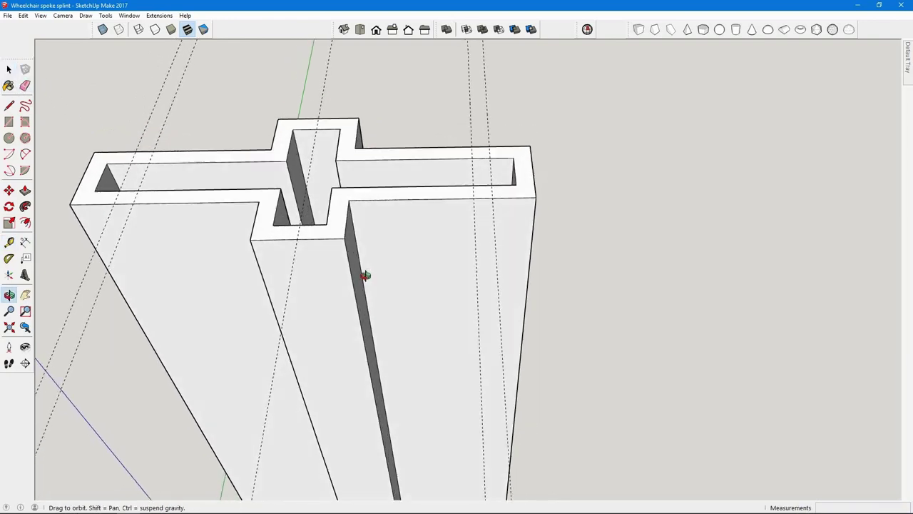
- Draw short edges across the top rim at the left and right ends of the long arm
{"action": "left_click", "coordinate": [10, 107]}
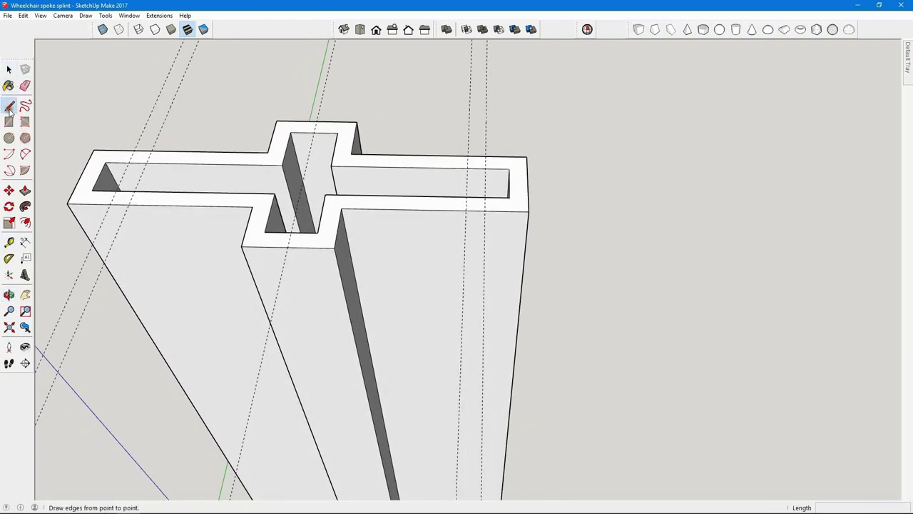
{"action": "left_click", "coordinate": [91, 190]}
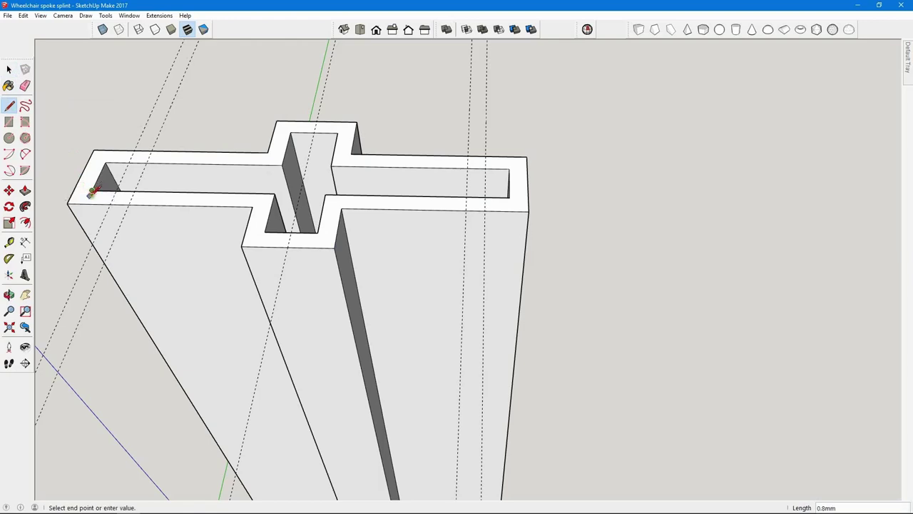
{"action": "left_click", "coordinate": [85, 204]}
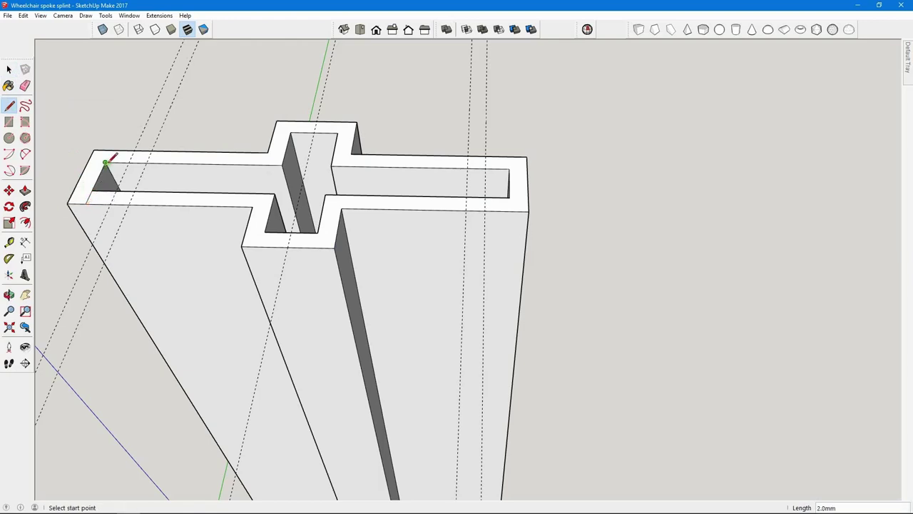
{"action": "left_click", "coordinate": [108, 151]}
{"action": "key", "text": "Escape"}
{"action": "left_click", "coordinate": [509, 170]}
{"action": "left_click", "coordinate": [509, 158]}
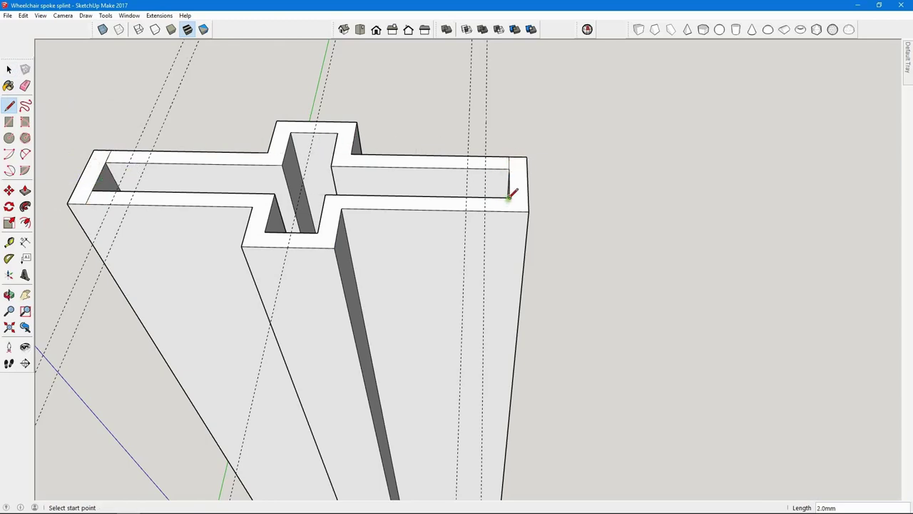
{"action": "left_click", "coordinate": [510, 194]}
{"action": "left_click", "coordinate": [8, 69]}
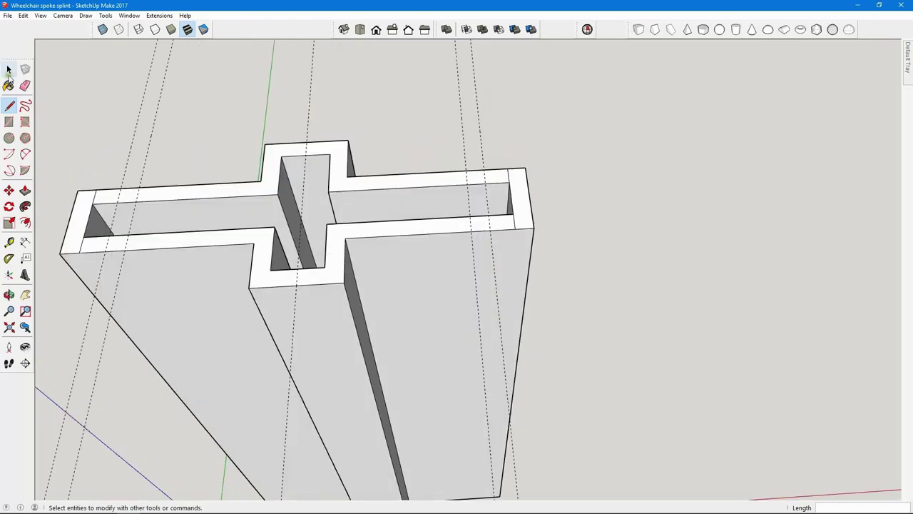
- Move the right end face of the long arm about 5 mm along the red axis
{"action": "left_click", "coordinate": [9, 105]}
{"action": "left_click", "coordinate": [9, 70]}
{"action": "left_click", "coordinate": [523, 209]}
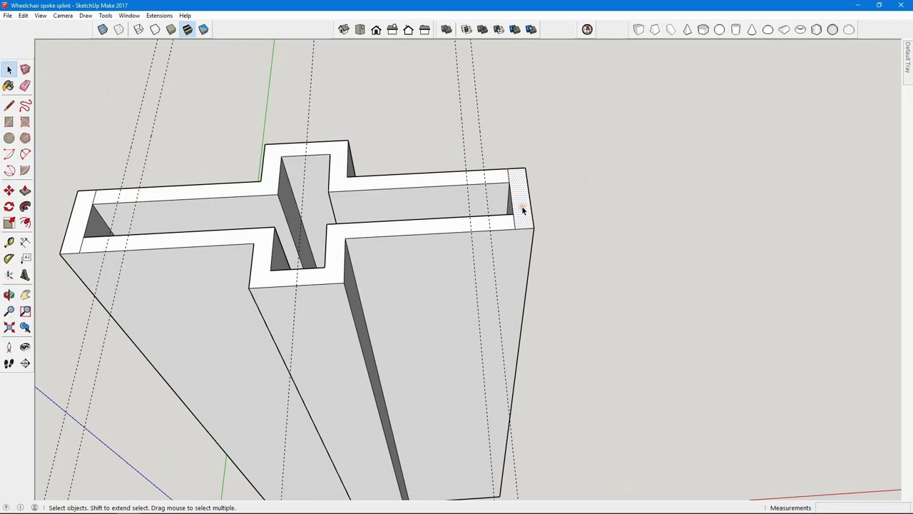
{"action": "left_click", "coordinate": [9, 190]}
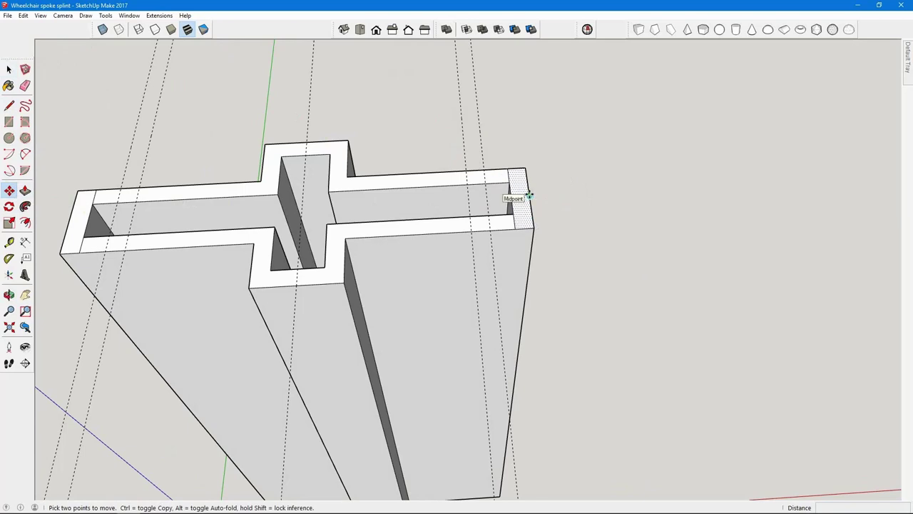
{"action": "left_click", "coordinate": [529, 194]}
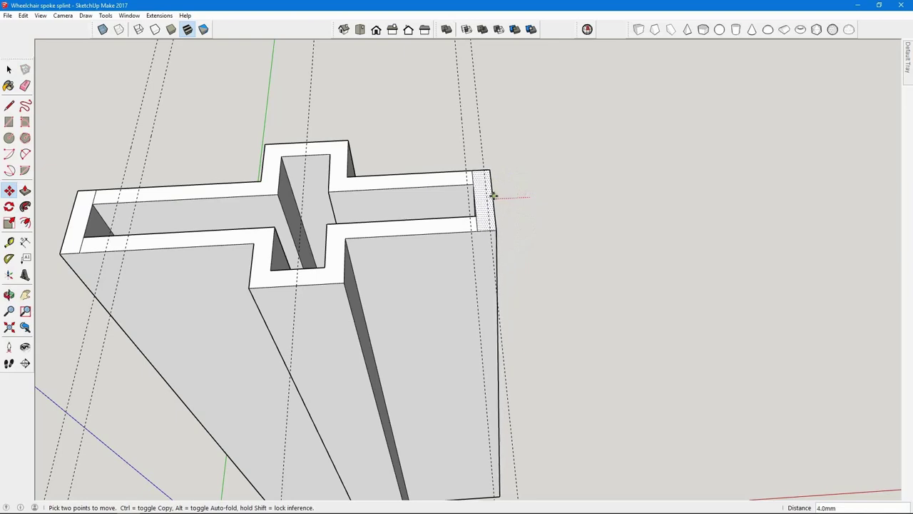
{"action": "left_click", "coordinate": [488, 198]}
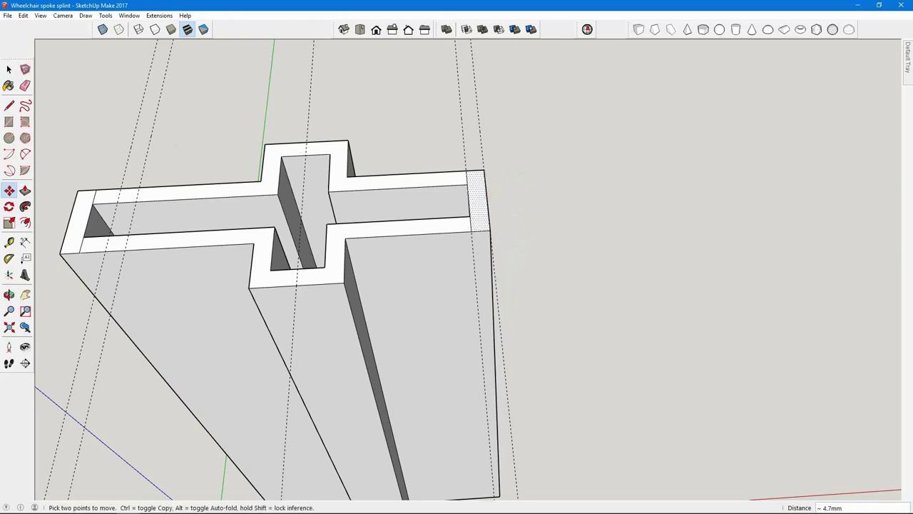
- Move the left end face of the long arm about 5 mm along the red axis
{"action": "left_click", "coordinate": [8, 69]}
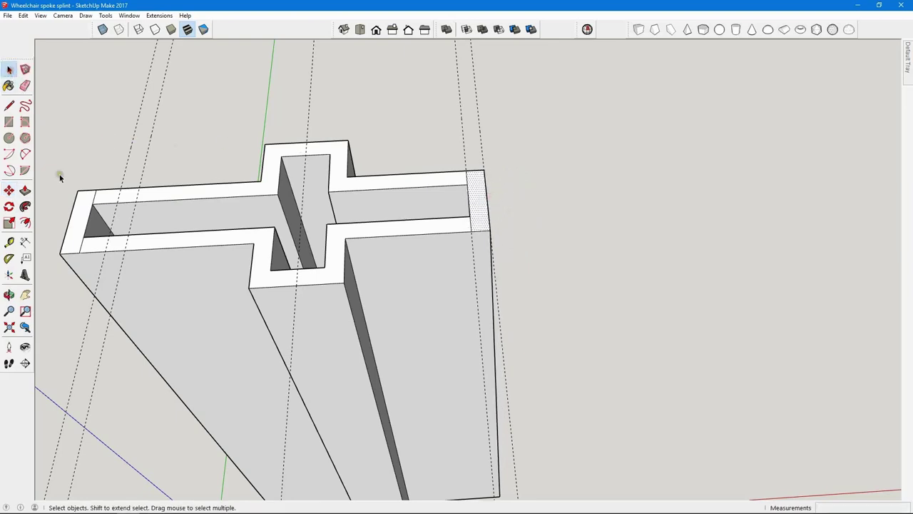
{"action": "left_click", "coordinate": [8, 191]}
{"action": "left_click", "coordinate": [69, 216]}
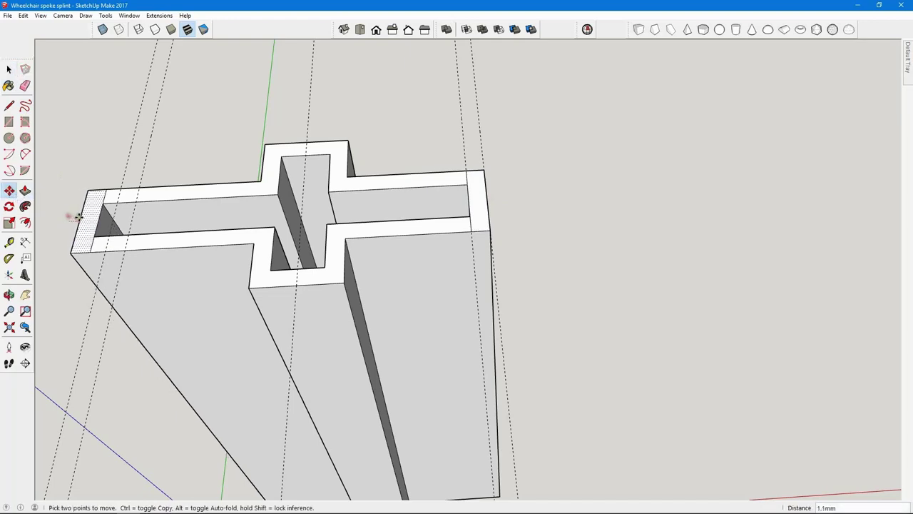
{"action": "left_click", "coordinate": [112, 218]}
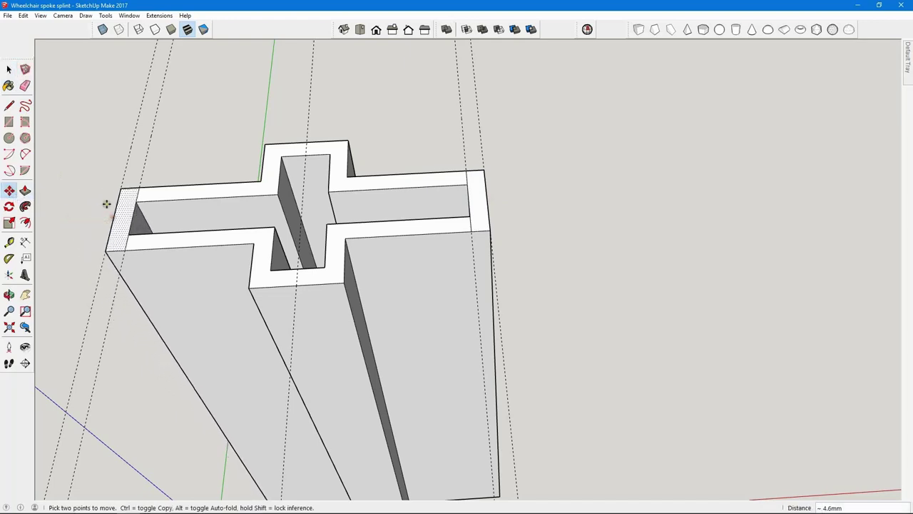
{"action": "left_click", "coordinate": [8, 70]}
{"action": "scroll", "coordinate": [270, 206], "scroll_direction": "down", "scroll_amount": 3}
- Erase the dashed guide lines and leftover rim split lines around the splint
{"action": "scroll", "coordinate": [275, 235], "scroll_direction": "down", "scroll_amount": 2}
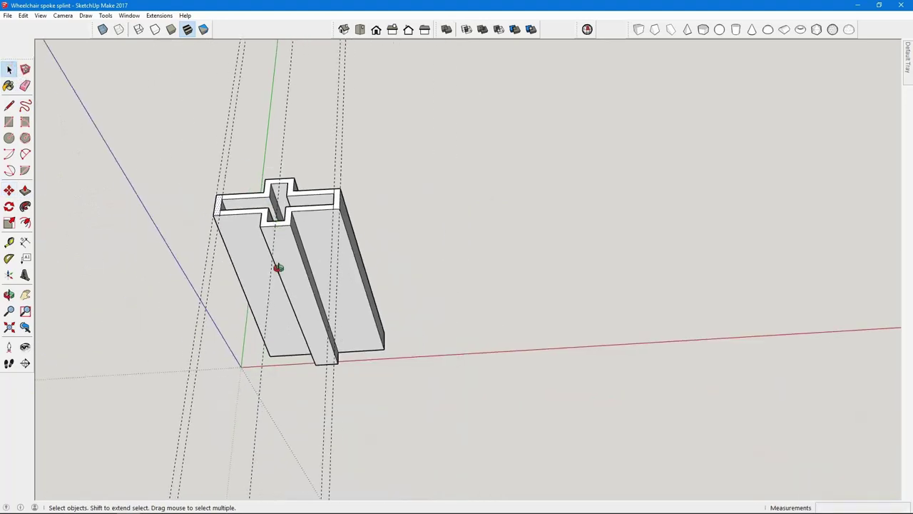
{"action": "middle_click_drag", "start_coordinate": [279, 264], "coordinate": [270, 57]}
{"action": "middle_click_drag", "start_coordinate": [313, 173], "coordinate": [306, 281]}
{"action": "left_click", "coordinate": [25, 86]}
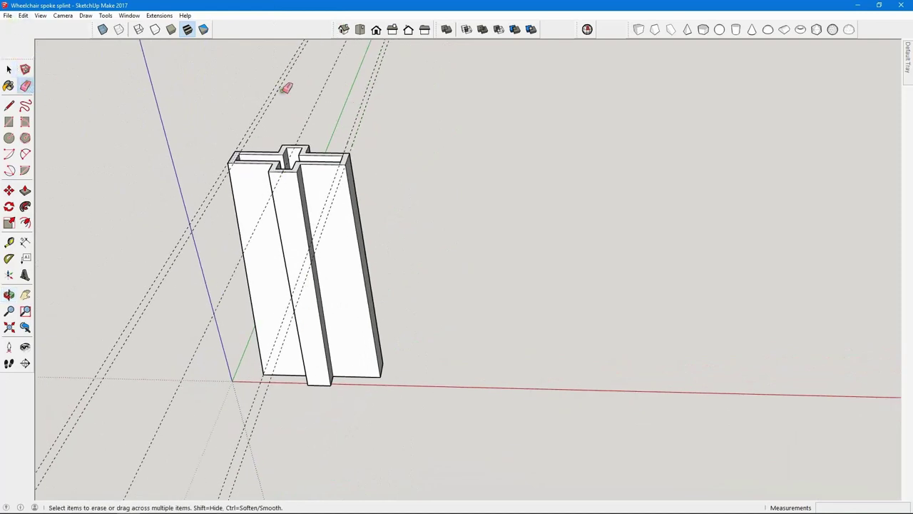
{"action": "left_click_drag", "start_coordinate": [402, 122], "coordinate": [257, 116]}
{"action": "scroll", "coordinate": [274, 153], "scroll_direction": "up", "scroll_amount": 2}
{"action": "scroll", "coordinate": [272, 158], "scroll_direction": "up", "scroll_amount": 5}
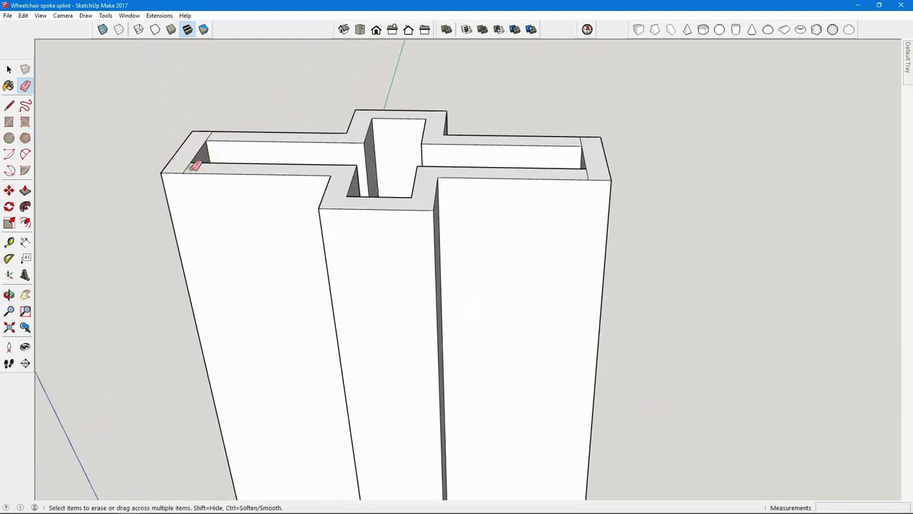
{"action": "mouse_move", "coordinate": [193, 153]}
{"action": "middle_mouse_down"}
{"action": "mouse_move", "coordinate": [197, 187]}
{"action": "mouse_move", "coordinate": [188, 179]}
{"action": "middle_mouse_up"}
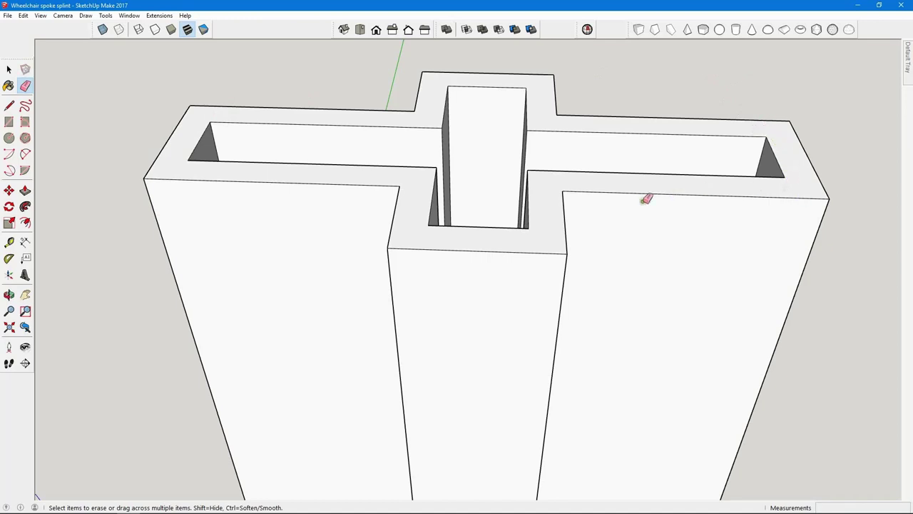
{"action": "middle_click_drag", "start_coordinate": [646, 197], "coordinate": [633, 230]}
{"action": "scroll", "coordinate": [621, 173], "scroll_direction": "down", "scroll_amount": 8}
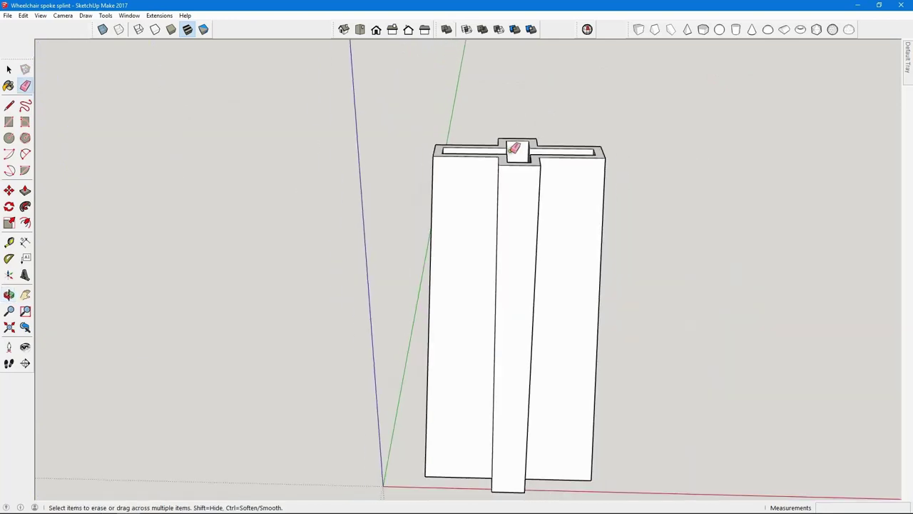
{"action": "left_click", "coordinate": [8, 105]}
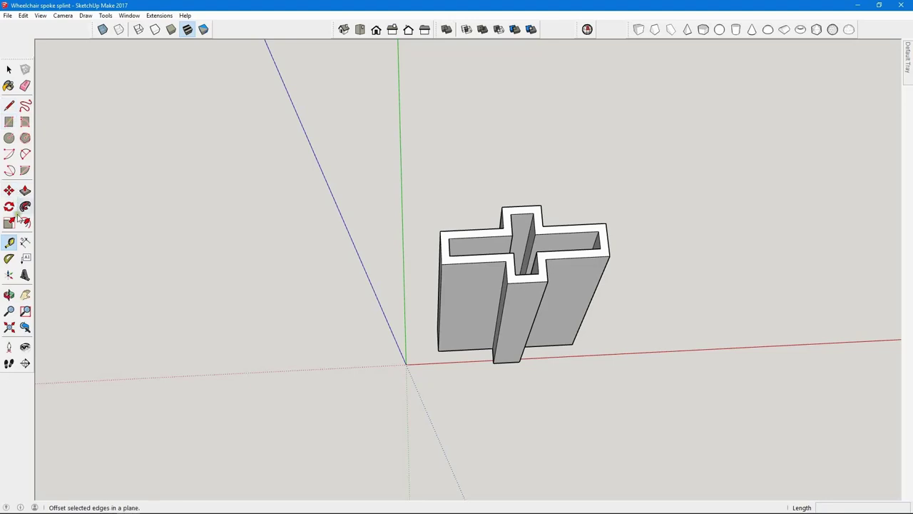
- Measure the end profile's slot corners, then view the 100 mm sleeve along its length
{"action": "scroll", "coordinate": [266, 160], "scroll_direction": "down", "scroll_amount": 3}
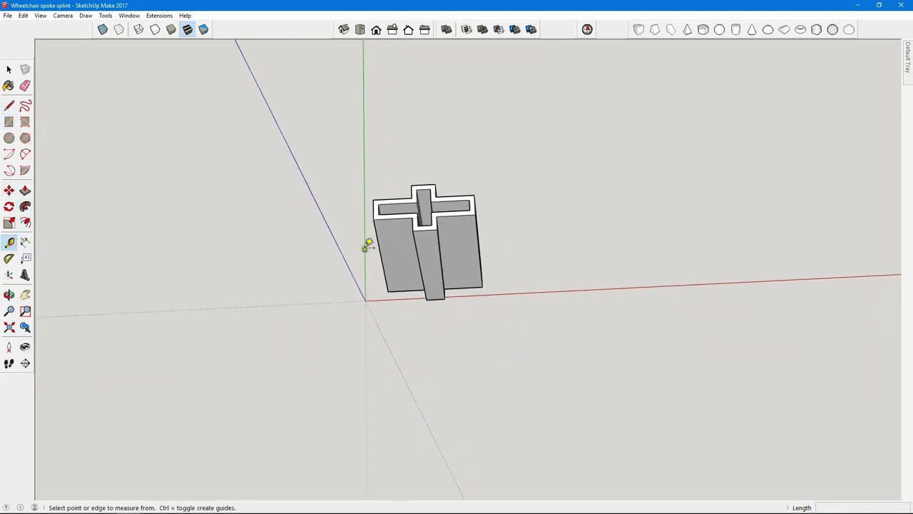
{"action": "middle_click_drag", "start_coordinate": [367, 249], "coordinate": [386, 224]}
{"action": "left_click", "coordinate": [377, 227]}
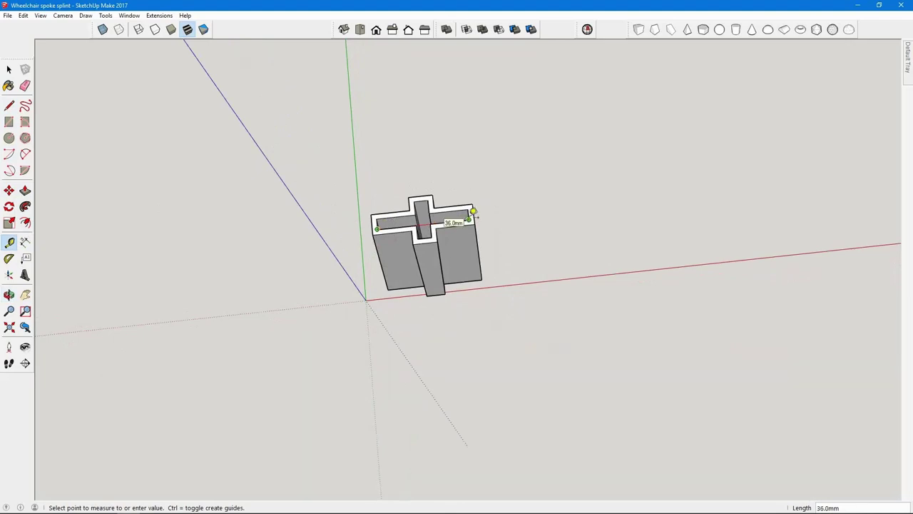
{"action": "scroll", "coordinate": [469, 209], "scroll_direction": "down", "scroll_amount": 2}
{"action": "key", "text": "Escape"}
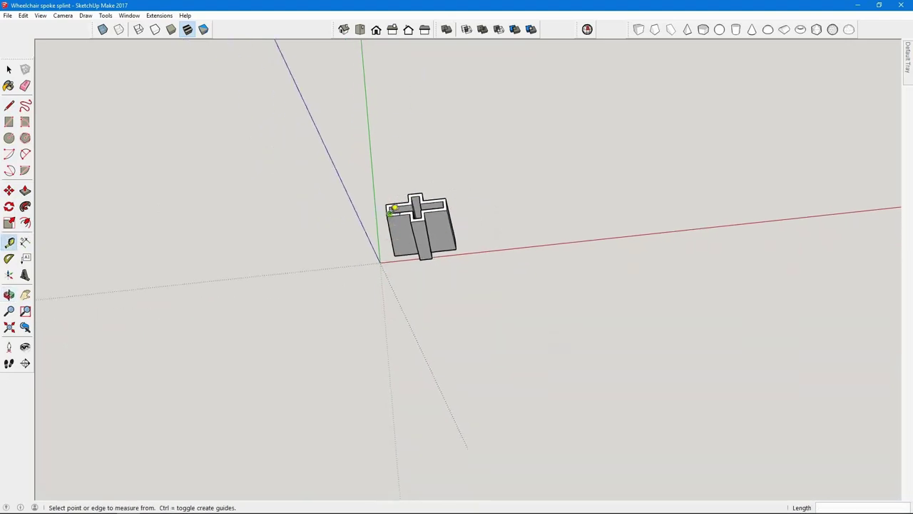
{"action": "scroll", "coordinate": [394, 208], "scroll_direction": "up", "scroll_amount": 2}
{"action": "left_click", "coordinate": [393, 208]}
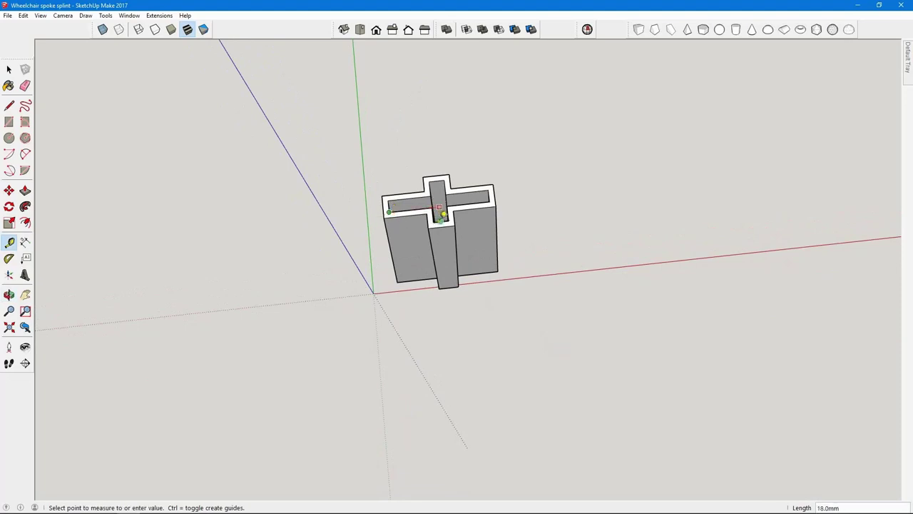
{"action": "scroll", "coordinate": [448, 219], "scroll_direction": "down", "scroll_amount": 2}
{"action": "middle_click_drag", "start_coordinate": [442, 229], "coordinate": [435, 301]}
{"action": "scroll", "coordinate": [433, 306], "scroll_direction": "up", "scroll_amount": 4}
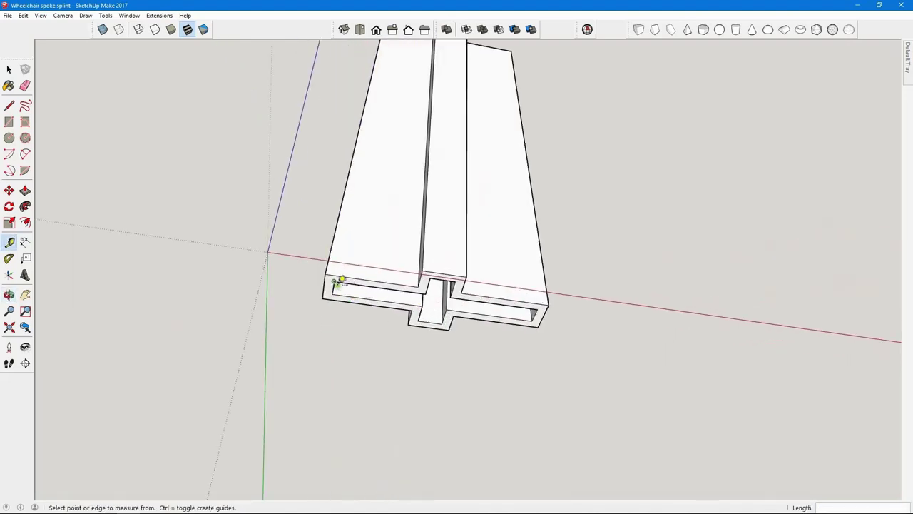
- Measure the slot width and add a guide parallel to the top face's left edge
{"action": "left_click", "coordinate": [334, 282]}
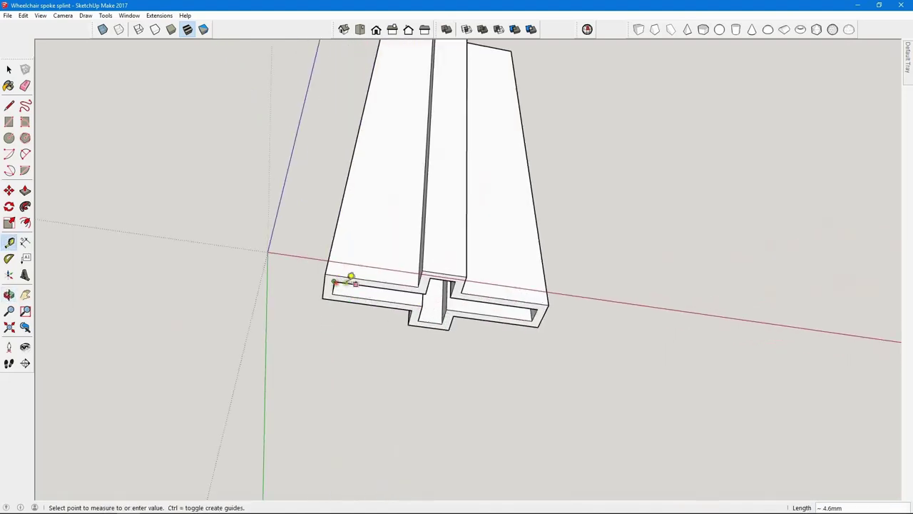
{"action": "left_click", "coordinate": [448, 264]}
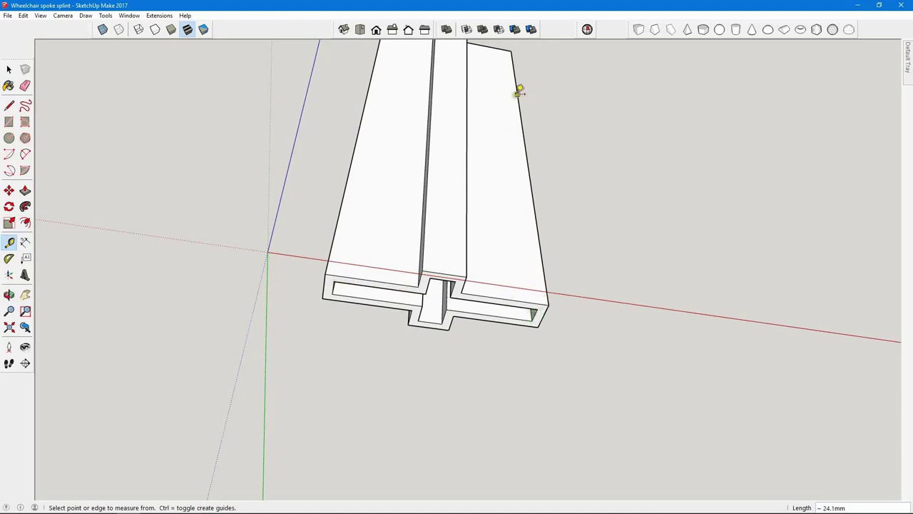
{"action": "left_click", "coordinate": [346, 187]}
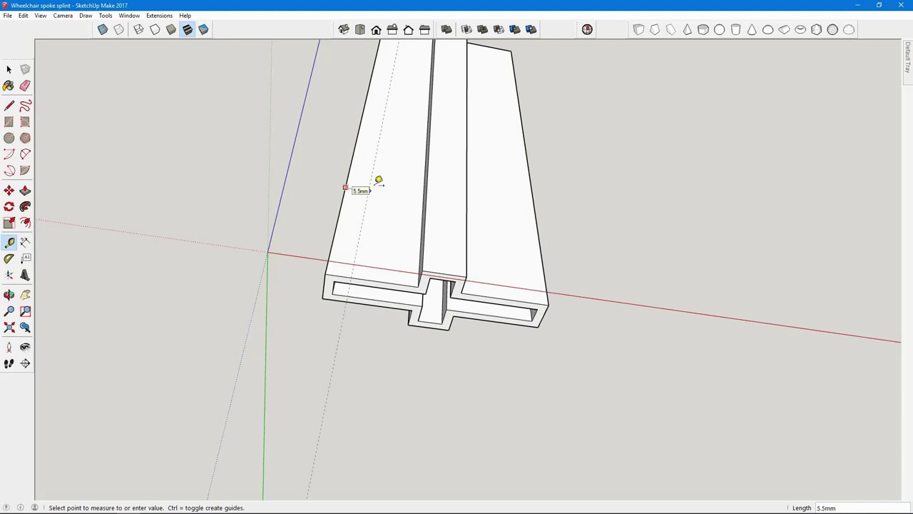
{"action": "key", "text": "Return"}
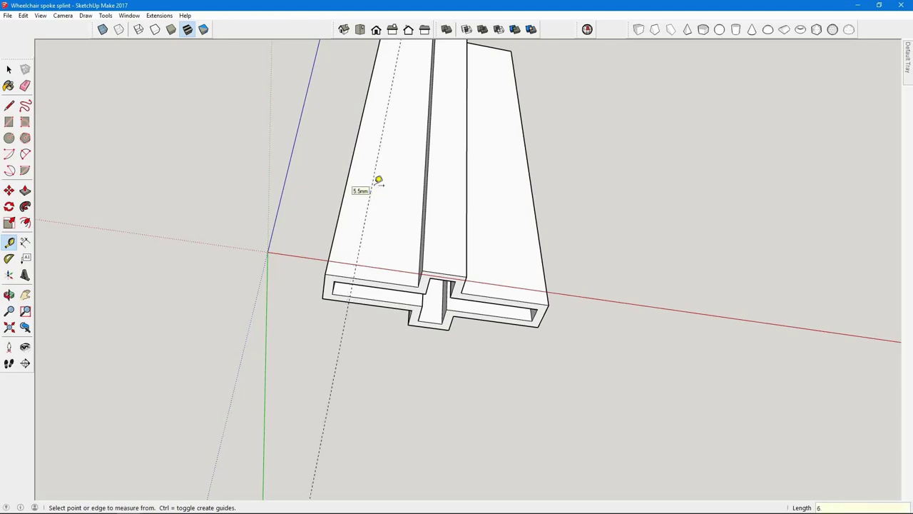
{"action": "left_click", "coordinate": [342, 201]}
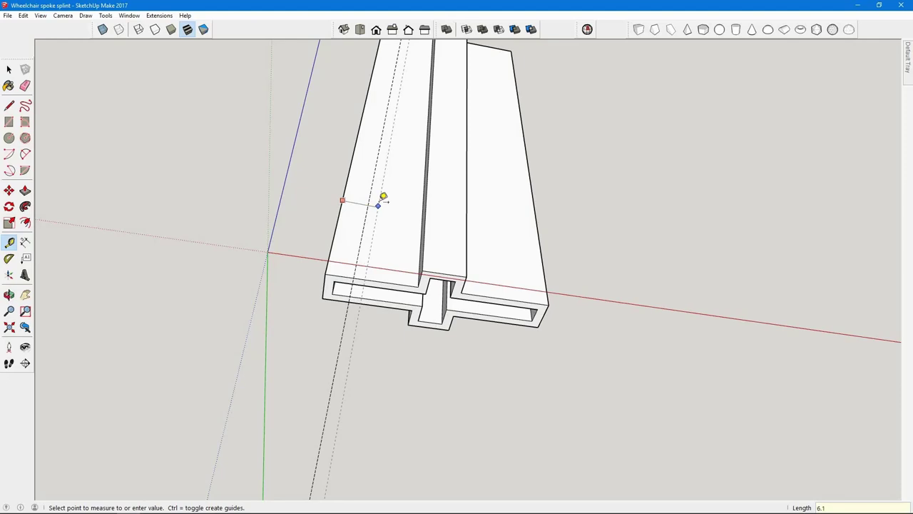
{"action": "key", "text": "Escape"}
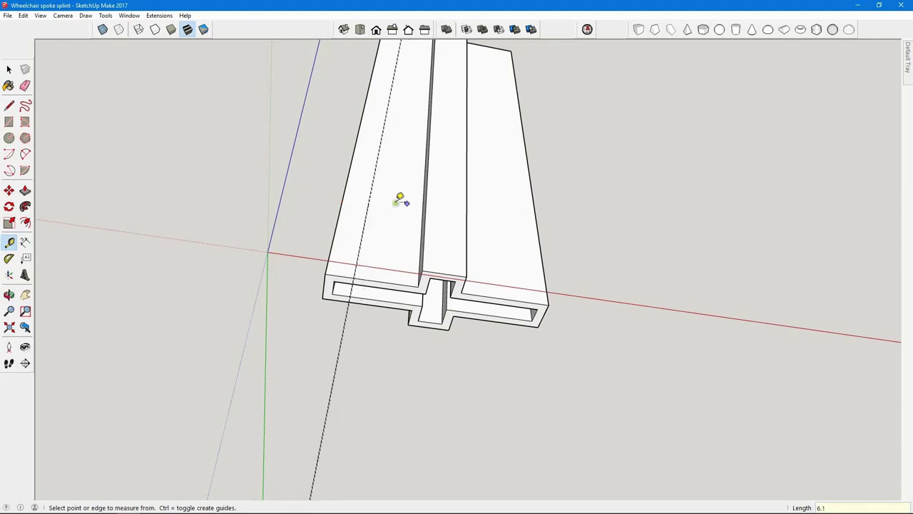
- Add two guides 5.5 mm and 7.2 mm in from the right edge
{"action": "left_click", "coordinate": [540, 221]}
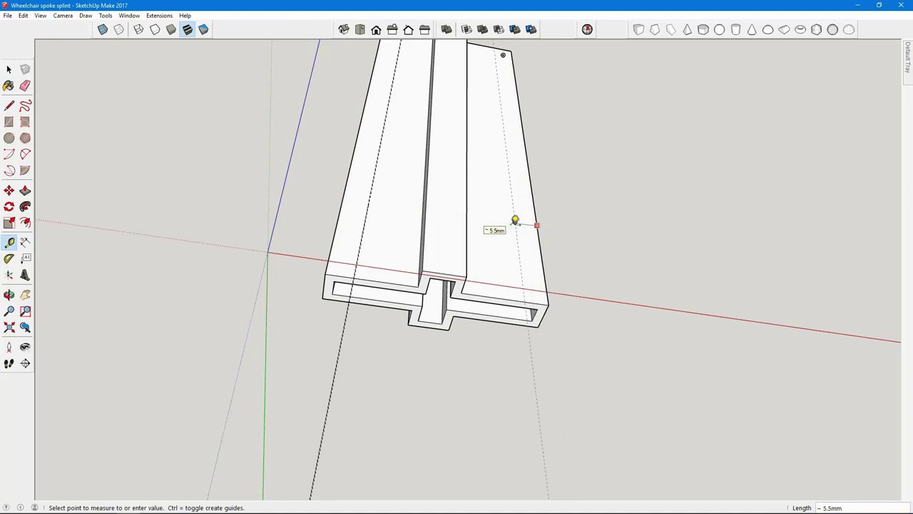
{"action": "left_click", "coordinate": [515, 221]}
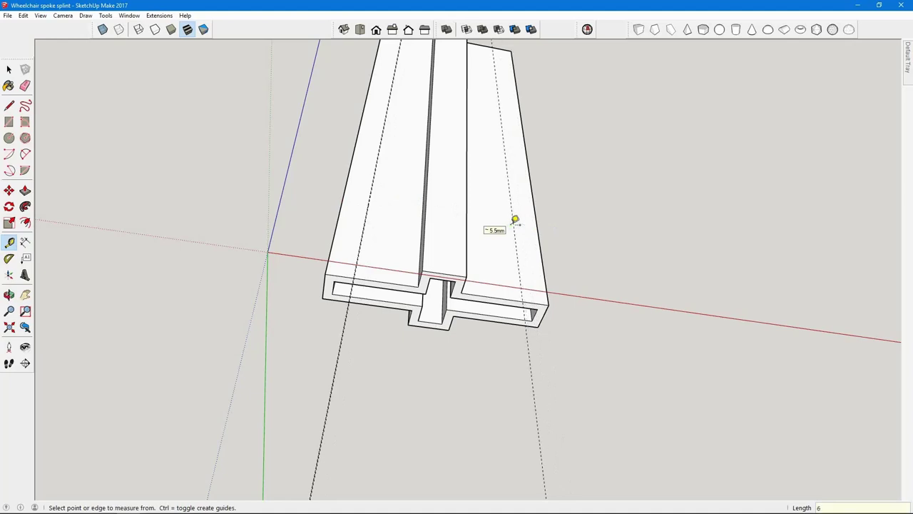
{"action": "left_click", "coordinate": [536, 225]}
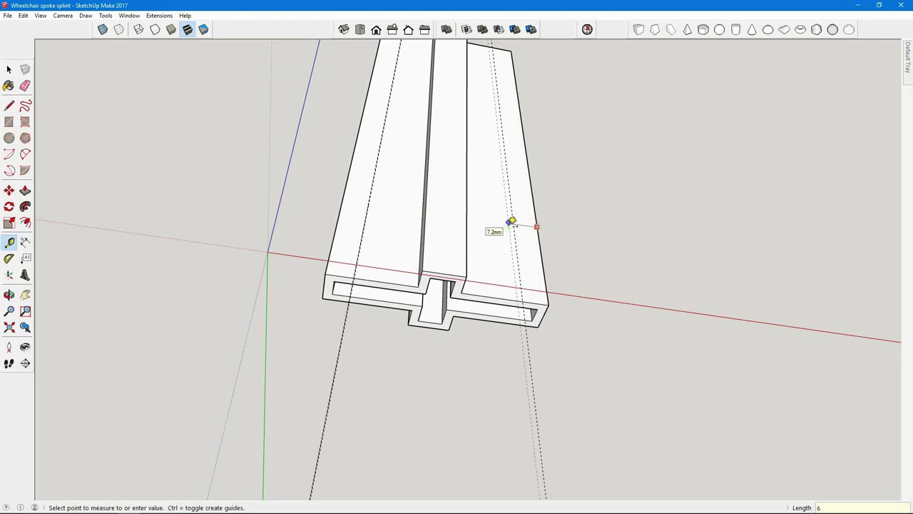
{"action": "left_click", "coordinate": [511, 222]}
- Draw line edges along both left guide lines to split off a narrow strip face
{"action": "key", "text": "l"}
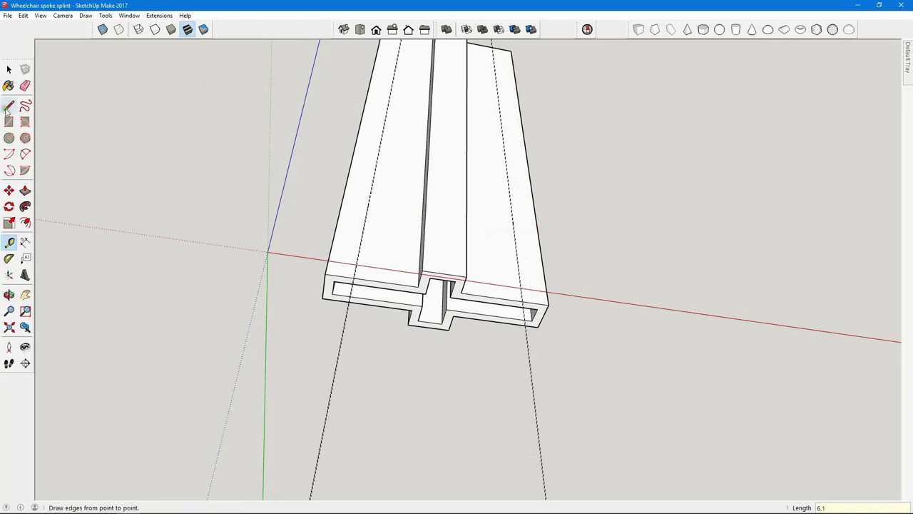
{"action": "scroll", "coordinate": [464, 280], "scroll_direction": "up", "scroll_amount": 3}
{"action": "scroll", "coordinate": [207, 336], "scroll_direction": "up", "scroll_amount": 5}
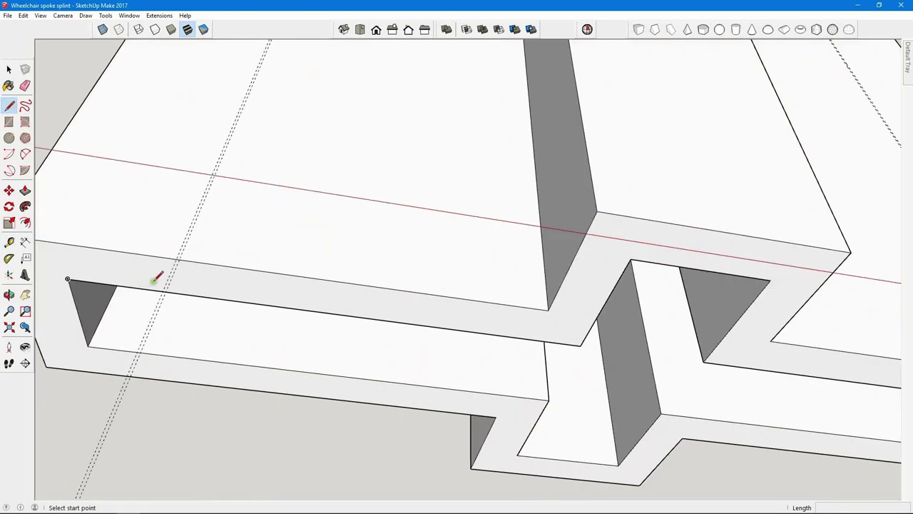
{"action": "left_click", "coordinate": [187, 244]}
{"action": "scroll", "coordinate": [189, 246], "scroll_direction": "down", "scroll_amount": 6}
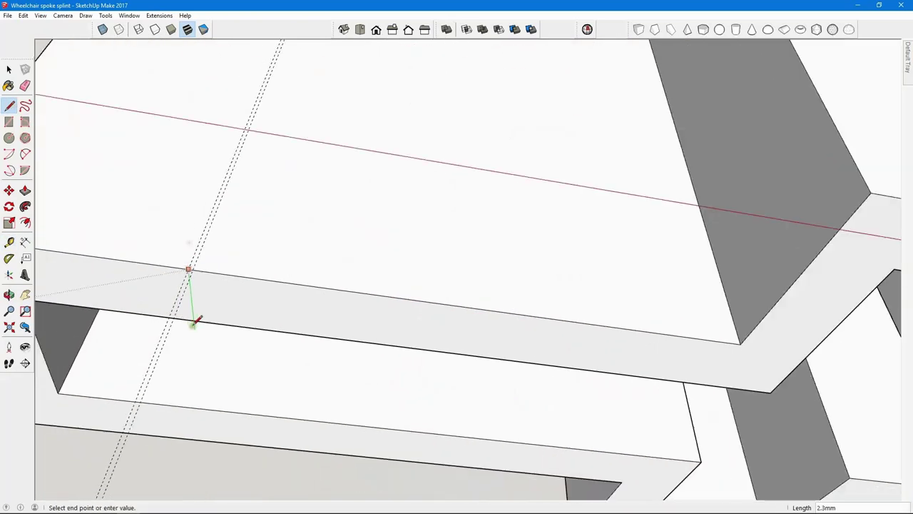
{"action": "scroll", "coordinate": [285, 86], "scroll_direction": "down", "scroll_amount": 3}
{"action": "scroll", "coordinate": [286, 122], "scroll_direction": "up", "scroll_amount": 8}
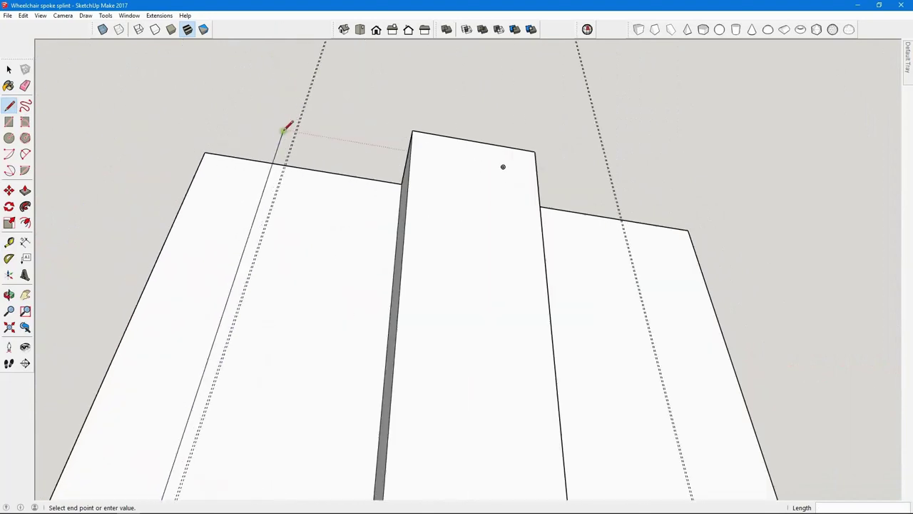
{"action": "left_click", "coordinate": [300, 167]}
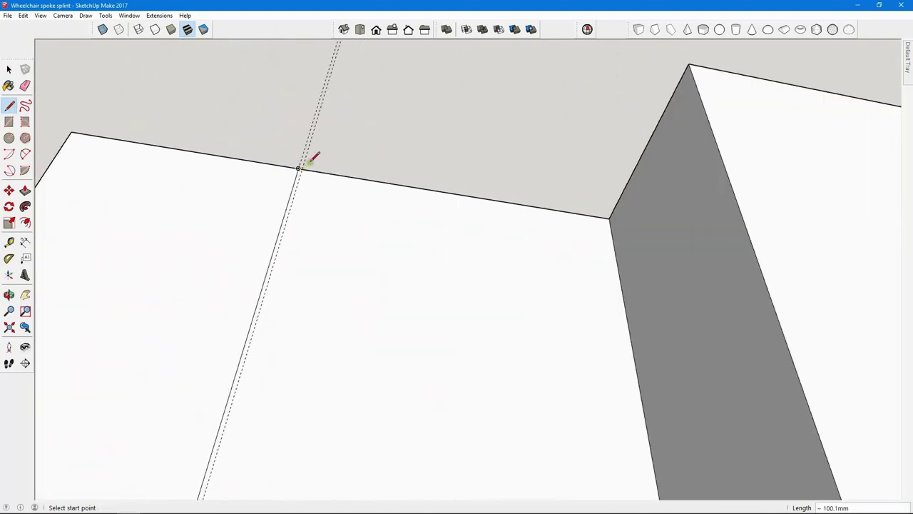
{"action": "left_click", "coordinate": [301, 168]}
{"action": "scroll", "coordinate": [316, 160], "scroll_direction": "down", "scroll_amount": 6}
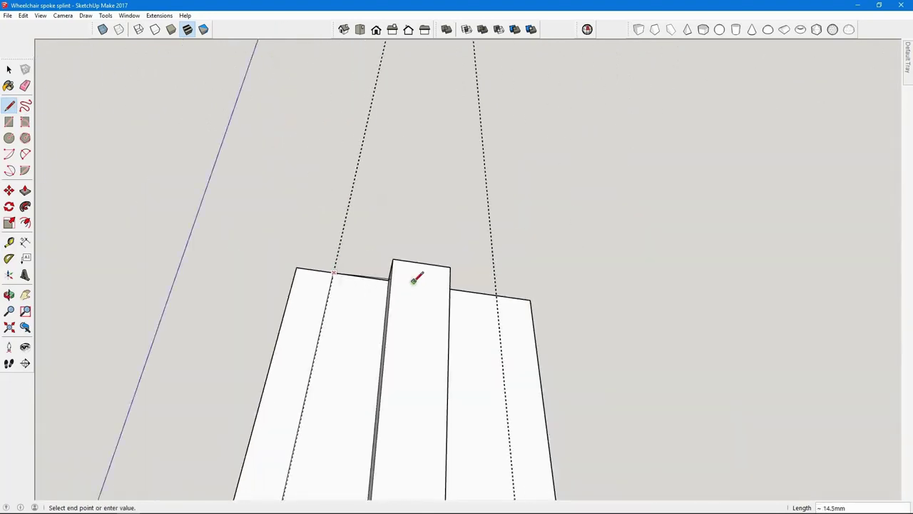
{"action": "scroll", "coordinate": [366, 465], "scroll_direction": "up", "scroll_amount": 8}
{"action": "left_click", "coordinate": [280, 368]}
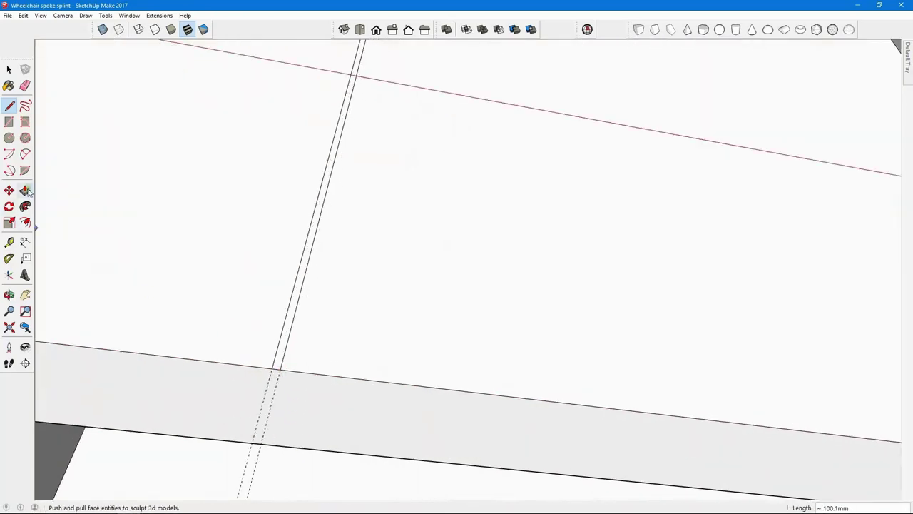
- Push/Pull the strip face 2 mm into the part to form the groove
{"action": "left_click", "coordinate": [25, 191]}
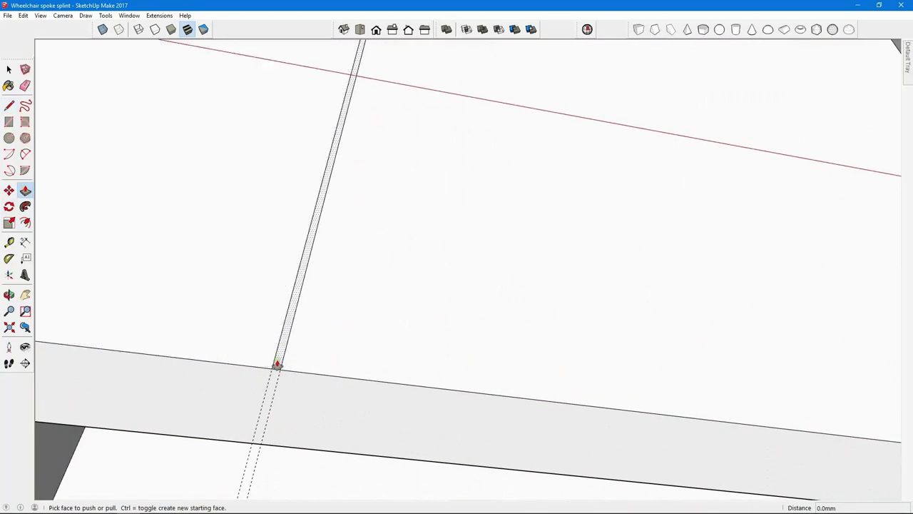
{"action": "left_click_drag", "start_coordinate": [276, 365], "coordinate": [314, 448]}
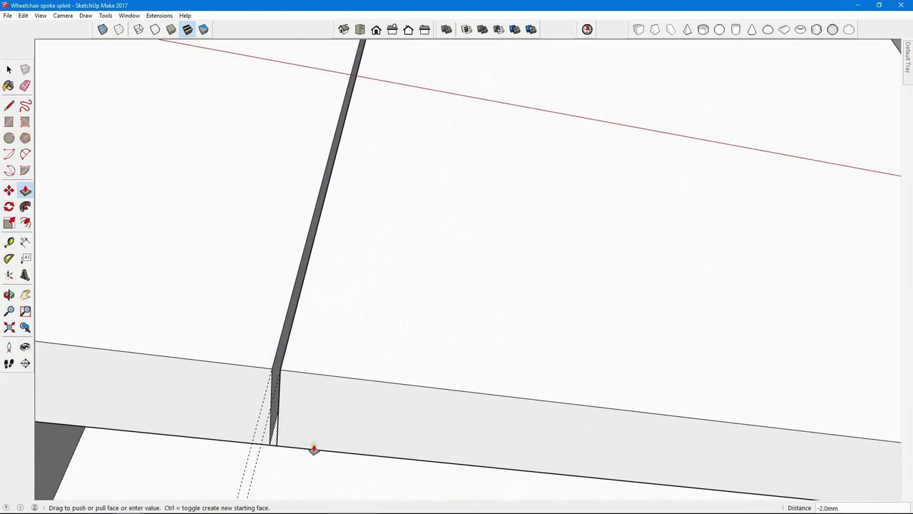
{"action": "left_click", "coordinate": [314, 448]}
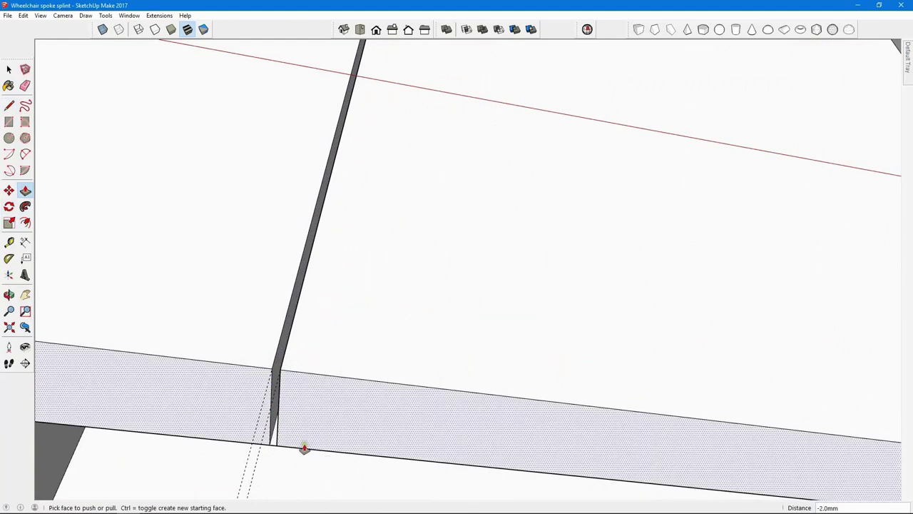
{"action": "scroll", "coordinate": [304, 449], "scroll_direction": "down", "scroll_amount": 8}
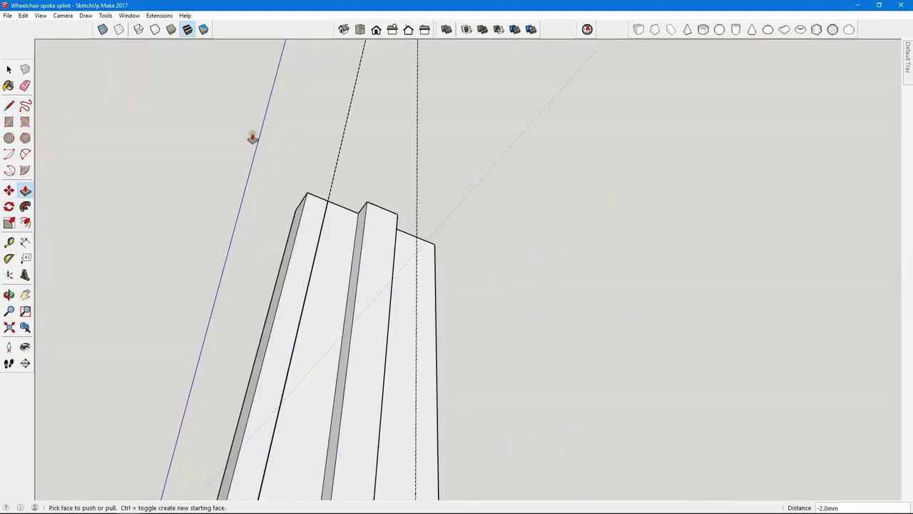
- Draw line edges along both right guide lines to outline a thin strip on the opposite side
{"action": "left_click", "coordinate": [9, 105]}
{"action": "scroll", "coordinate": [312, 209], "scroll_direction": "up", "scroll_amount": 3}
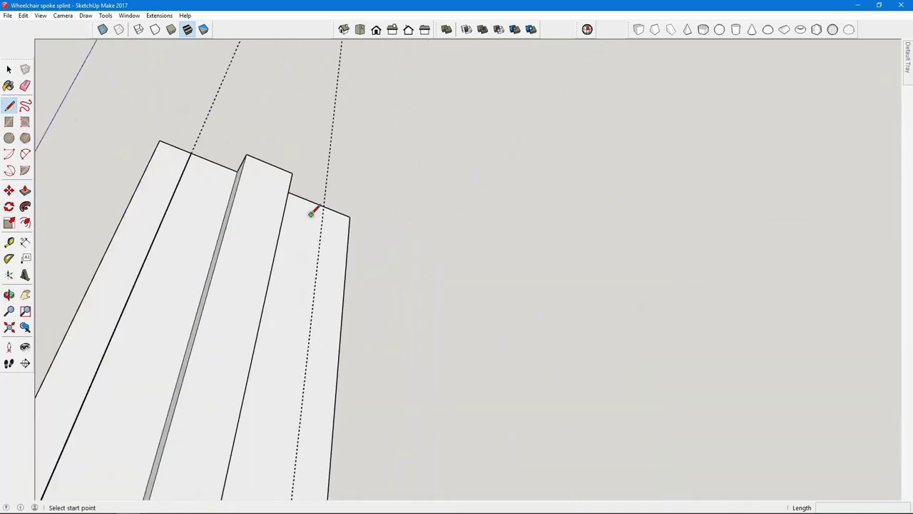
{"action": "scroll", "coordinate": [365, 209], "scroll_direction": "up", "scroll_amount": 3}
{"action": "scroll", "coordinate": [314, 196], "scroll_direction": "up", "scroll_amount": 5}
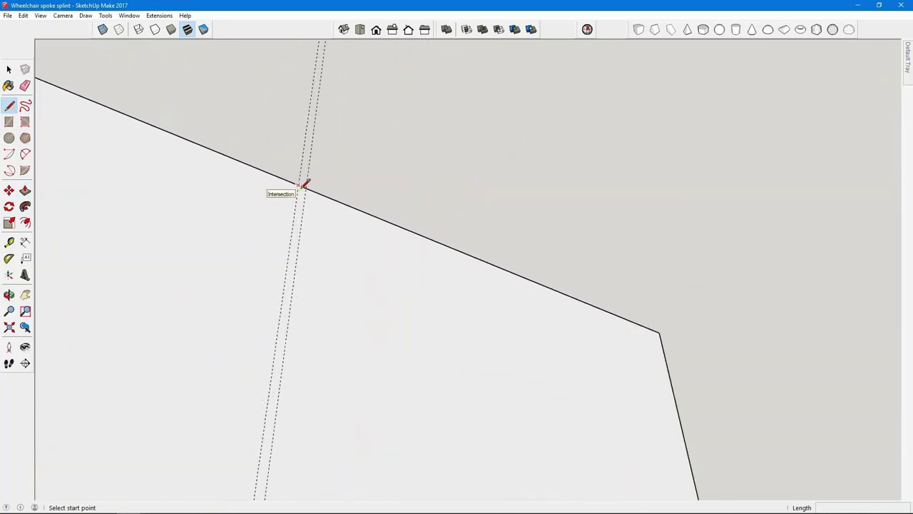
{"action": "left_click", "coordinate": [298, 186]}
{"action": "scroll", "coordinate": [288, 232], "scroll_direction": "down", "scroll_amount": 6}
{"action": "scroll", "coordinate": [584, 417], "scroll_direction": "up", "scroll_amount": 6}
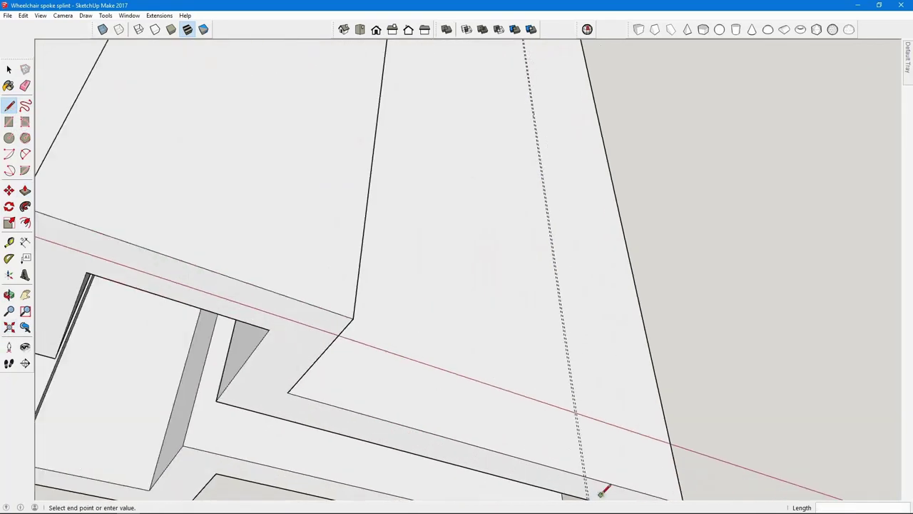
{"action": "left_click", "coordinate": [612, 428]}
{"action": "left_click", "coordinate": [612, 428]}
{"action": "scroll", "coordinate": [610, 430], "scroll_direction": "down", "scroll_amount": 5}
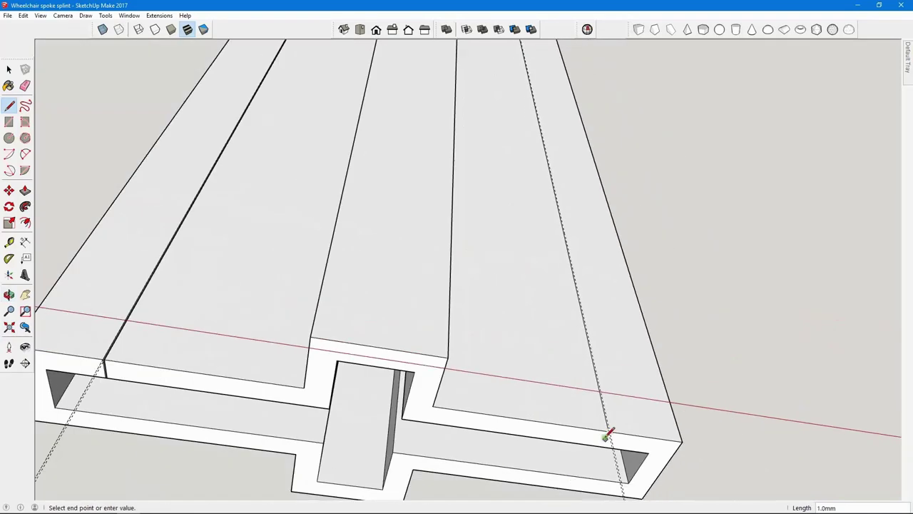
{"action": "scroll", "coordinate": [528, 68], "scroll_direction": "up", "scroll_amount": 6}
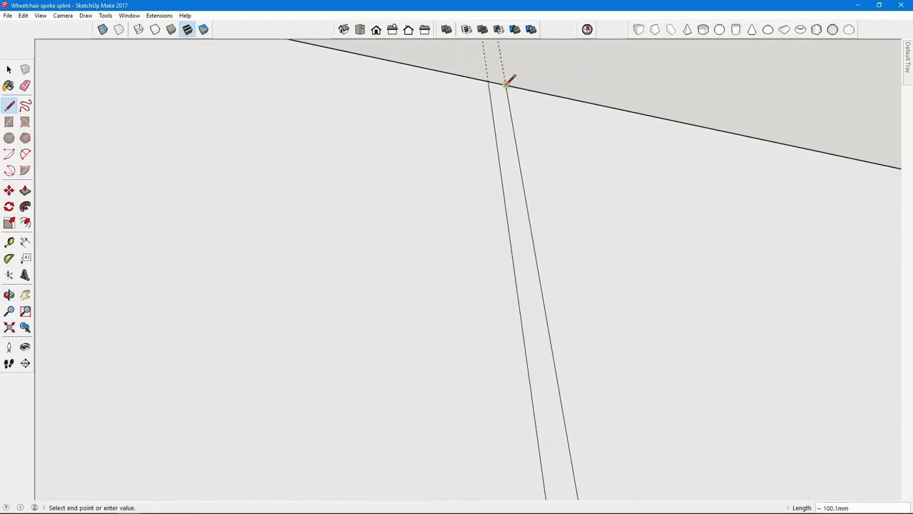
{"action": "left_click", "coordinate": [506, 85]}
- Push/Pull the thin strip -2.0 mm into the wall to open the matching slot
{"action": "left_click", "coordinate": [25, 190]}
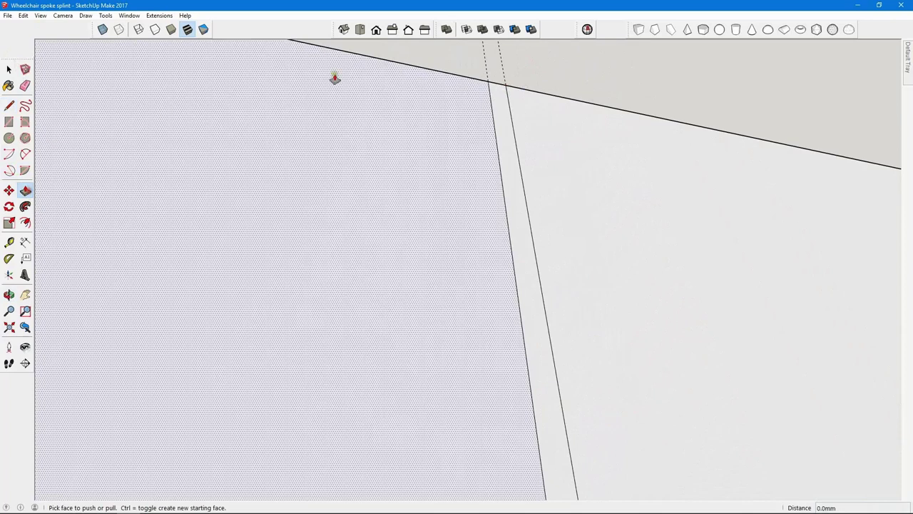
{"action": "scroll", "coordinate": [338, 85], "scroll_direction": "down", "scroll_amount": 3}
{"action": "scroll", "coordinate": [343, 136], "scroll_direction": "down", "scroll_amount": 2}
{"action": "scroll", "coordinate": [445, 318], "scroll_direction": "down", "scroll_amount": 4}
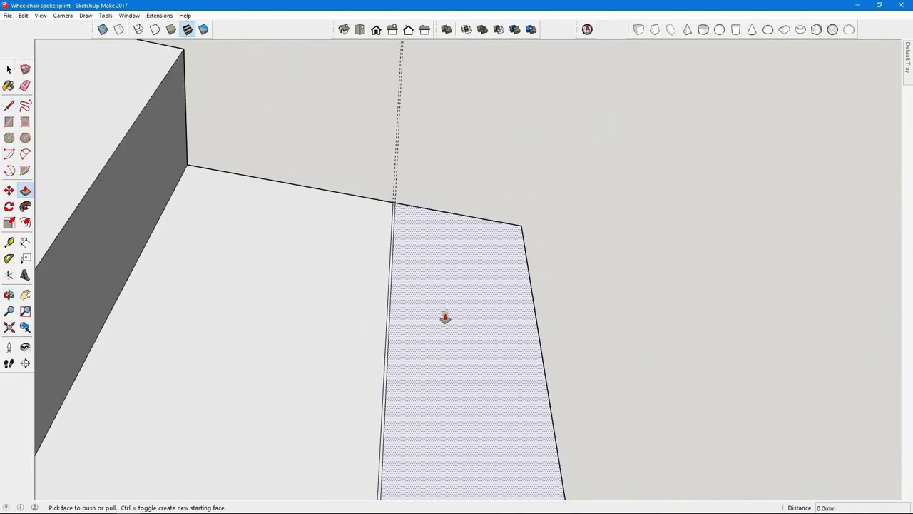
{"action": "scroll", "coordinate": [397, 327], "scroll_direction": "down", "scroll_amount": 3}
{"action": "scroll", "coordinate": [361, 200], "scroll_direction": "down", "scroll_amount": 3}
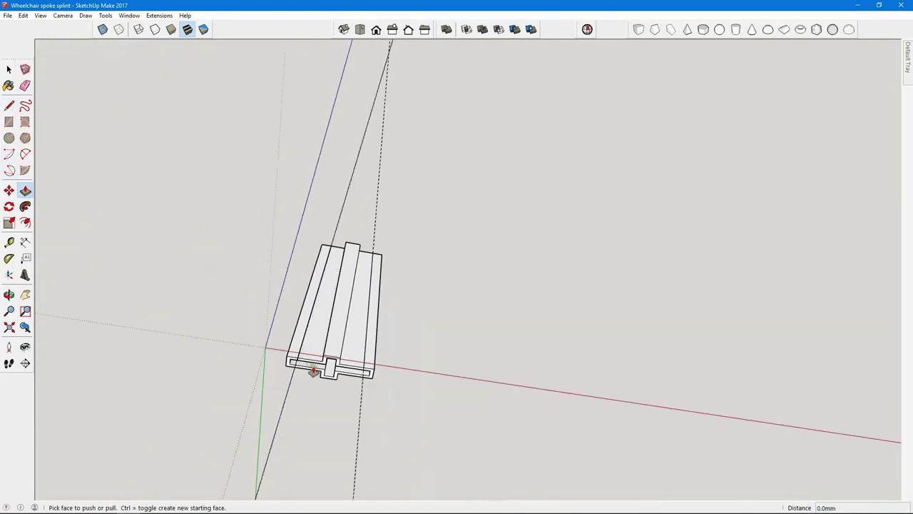
{"action": "scroll", "coordinate": [359, 368], "scroll_direction": "up", "scroll_amount": 3}
{"action": "scroll", "coordinate": [359, 367], "scroll_direction": "up", "scroll_amount": 8}
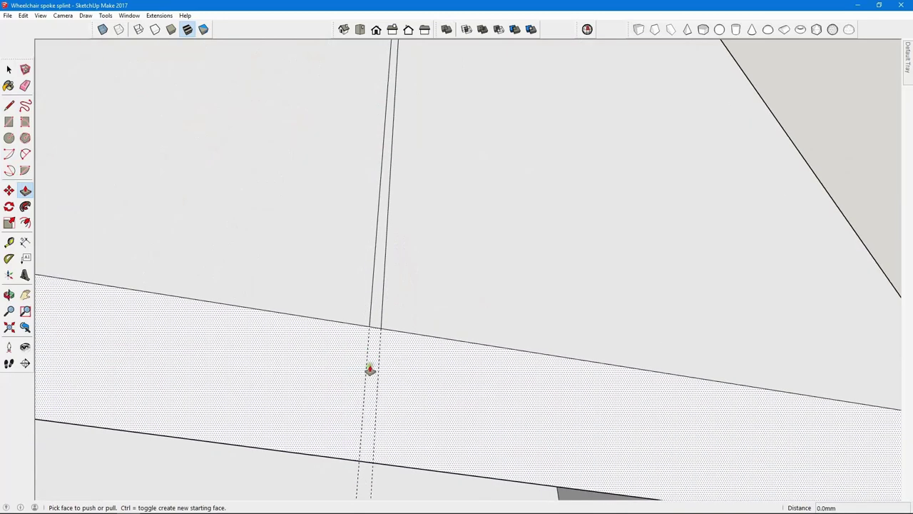
{"action": "left_click", "coordinate": [379, 258]}
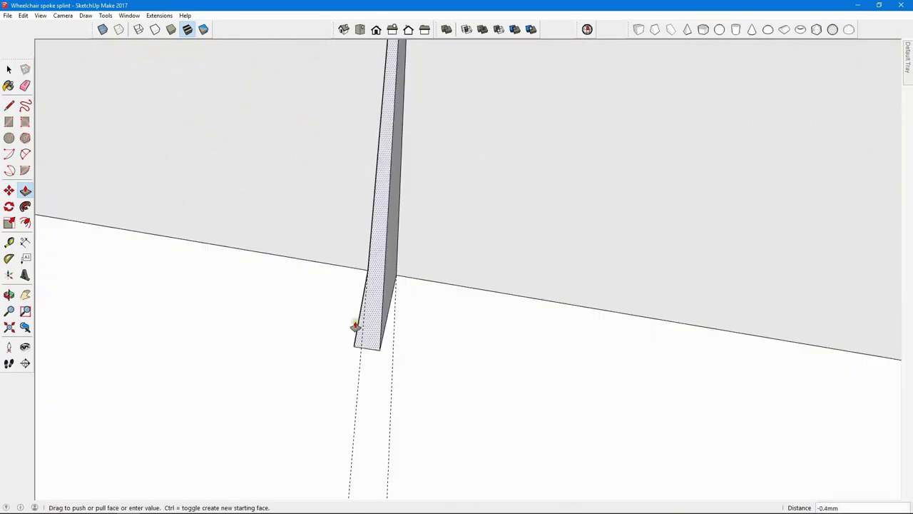
{"action": "scroll", "coordinate": [343, 302], "scroll_direction": "down", "scroll_amount": 2}
{"action": "scroll", "coordinate": [344, 302], "scroll_direction": "down", "scroll_amount": 2}
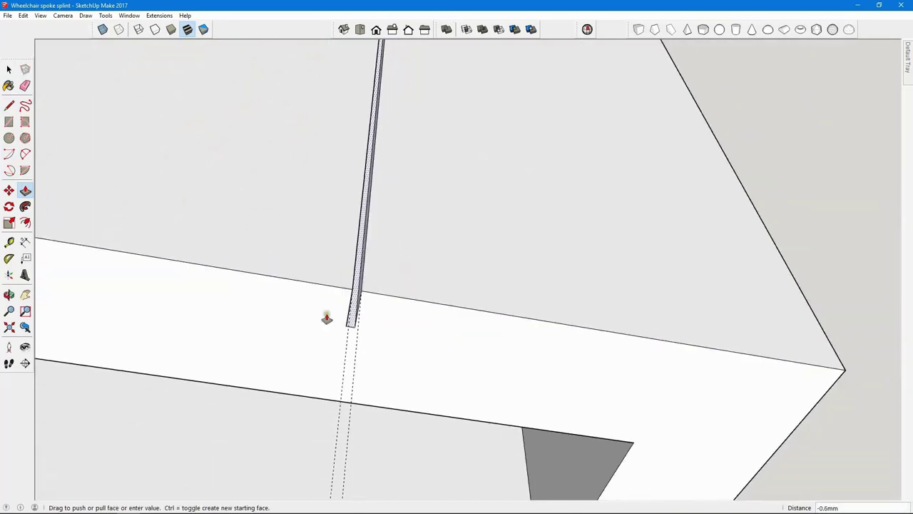
{"action": "left_click", "coordinate": [298, 397]}
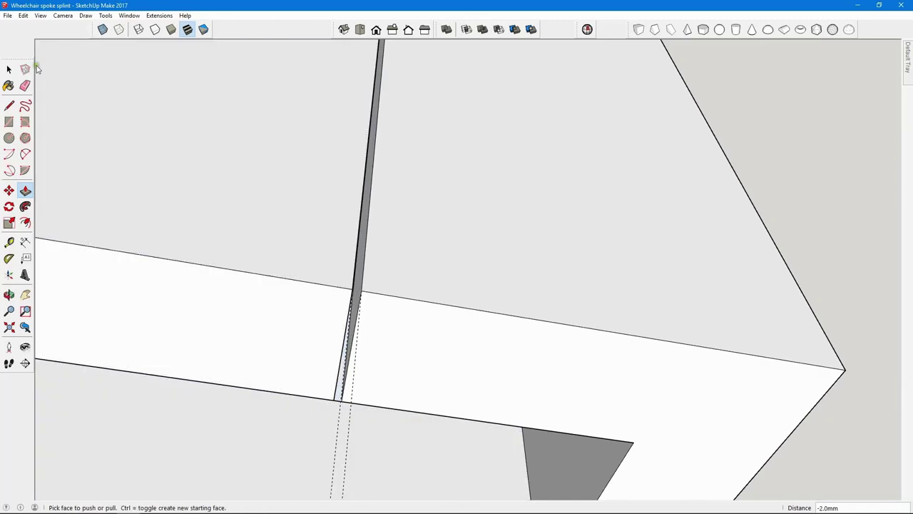
- Erase the stray edge left across the slot strip
{"action": "left_click", "coordinate": [25, 86]}
{"action": "mouse_move", "coordinate": [311, 354]}
{"action": "middle_mouse_down"}
{"action": "mouse_move", "coordinate": [313, 240]}
{"action": "mouse_move", "coordinate": [316, 373]}
{"action": "mouse_move", "coordinate": [336, 316]}
{"action": "mouse_move", "coordinate": [378, 255]}
{"action": "middle_mouse_up"}
{"action": "scroll", "coordinate": [319, 410], "scroll_direction": "up", "scroll_amount": 5}
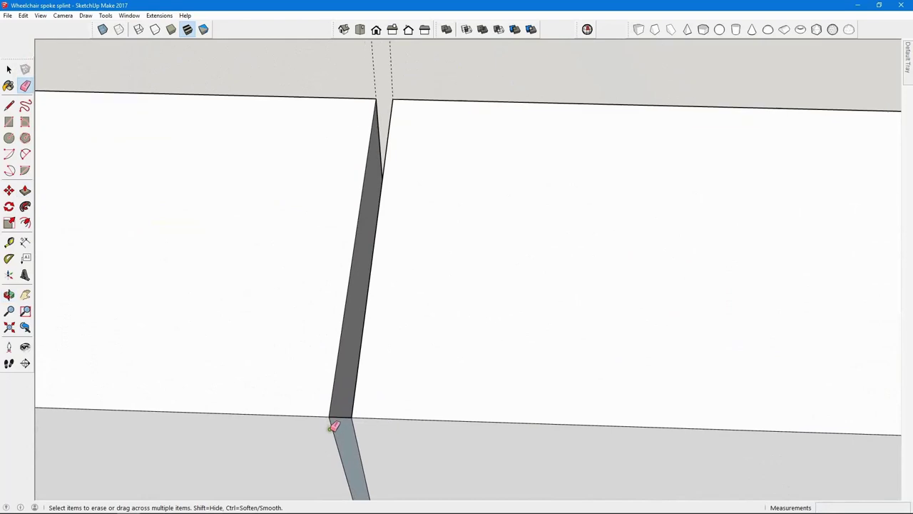
{"action": "scroll", "coordinate": [336, 355], "scroll_direction": "down", "scroll_amount": 8}
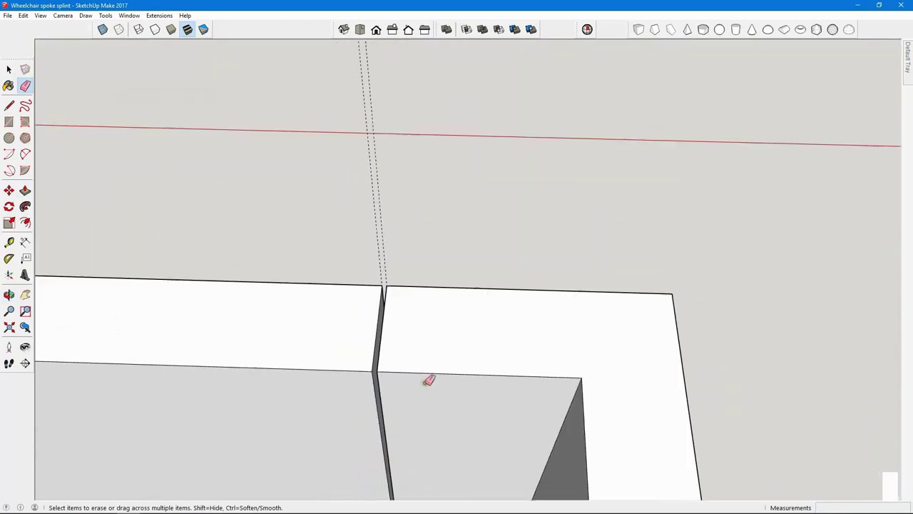
{"action": "scroll", "coordinate": [81, 374], "scroll_direction": "down", "scroll_amount": 2}
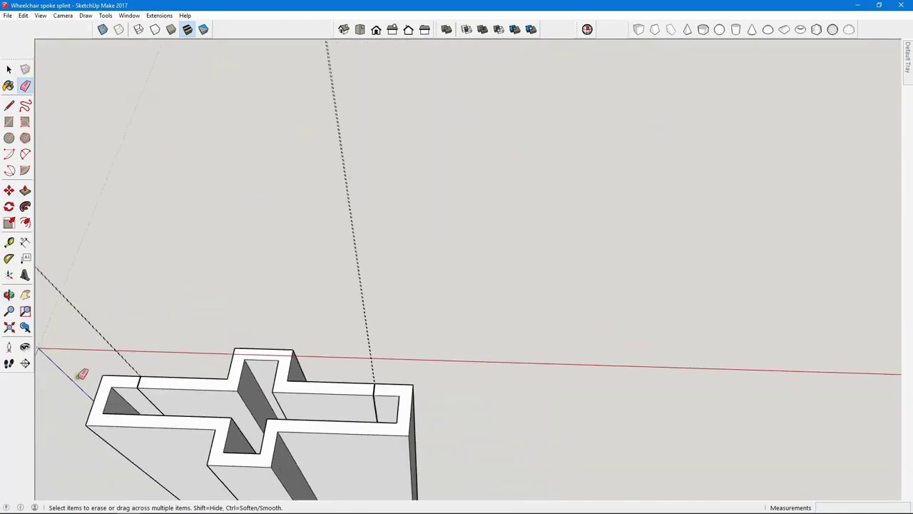
{"action": "scroll", "coordinate": [126, 388], "scroll_direction": "up", "scroll_amount": 10}
{"action": "scroll", "coordinate": [285, 373], "scroll_direction": "up", "scroll_amount": 3}
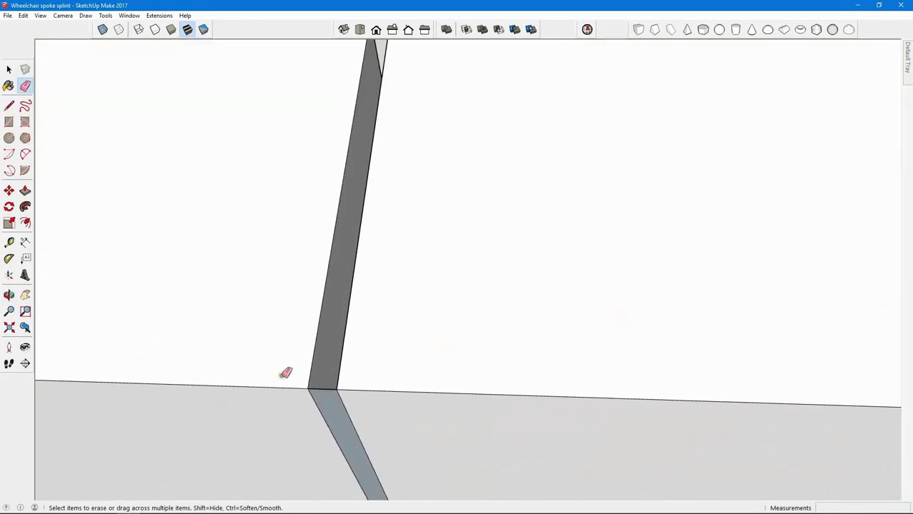
{"action": "left_click", "coordinate": [327, 387]}
{"action": "scroll", "coordinate": [314, 378], "scroll_direction": "down", "scroll_amount": 5}
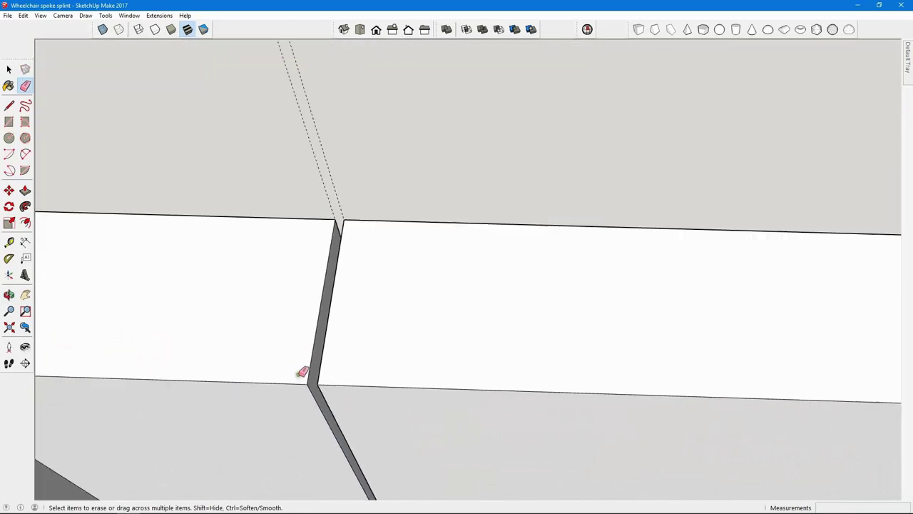
- Erase the diagonal and near-vertical dashed guide lines around the cross-shaped extrusion
{"action": "middle_click_drag", "start_coordinate": [306, 371], "coordinate": [360, 510]}
{"action": "scroll", "coordinate": [422, 350], "scroll_direction": "down", "scroll_amount": 5}
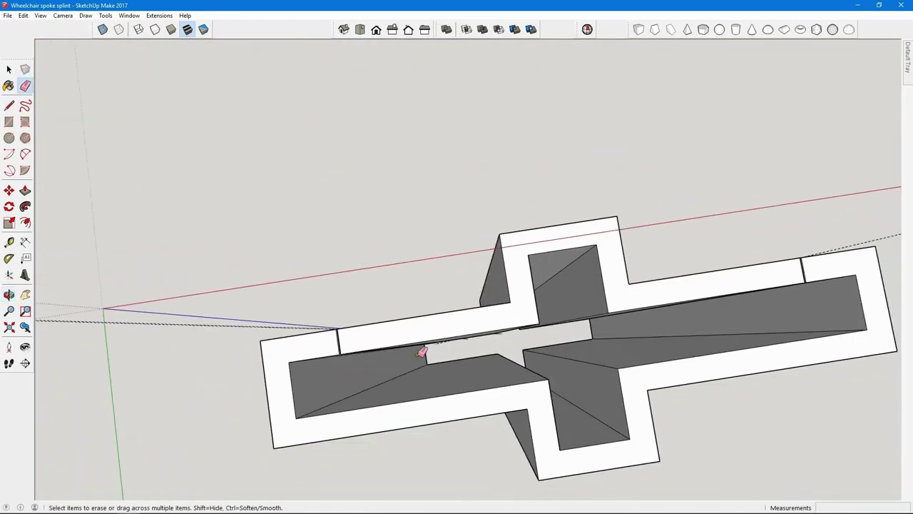
{"action": "mouse_move", "coordinate": [413, 235]}
{"action": "middle_mouse_down"}
{"action": "mouse_move", "coordinate": [500, 351]}
{"action": "mouse_move", "coordinate": [451, 84]}
{"action": "mouse_move", "coordinate": [447, 136]}
{"action": "mouse_move", "coordinate": [463, 35]}
{"action": "mouse_move", "coordinate": [415, 408]}
{"action": "middle_mouse_up"}
{"action": "middle_click_drag", "start_coordinate": [434, 224], "coordinate": [410, 292]}
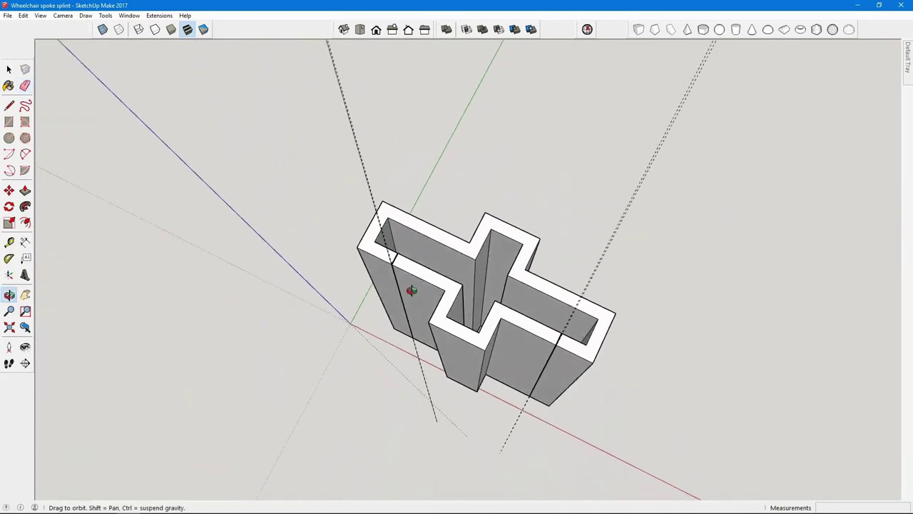
{"action": "scroll", "coordinate": [410, 239], "scroll_direction": "up", "scroll_amount": 10}
{"action": "scroll", "coordinate": [427, 287], "scroll_direction": "up", "scroll_amount": 2}
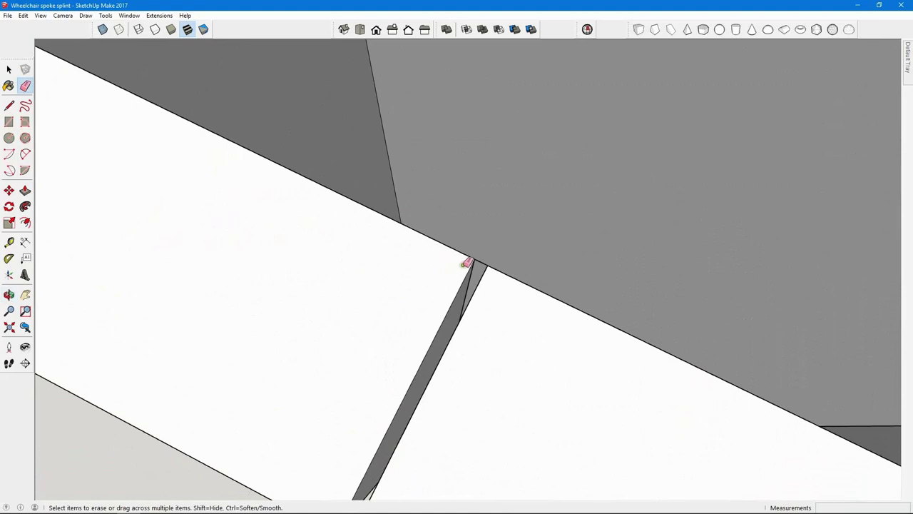
{"action": "scroll", "coordinate": [430, 219], "scroll_direction": "down", "scroll_amount": 6}
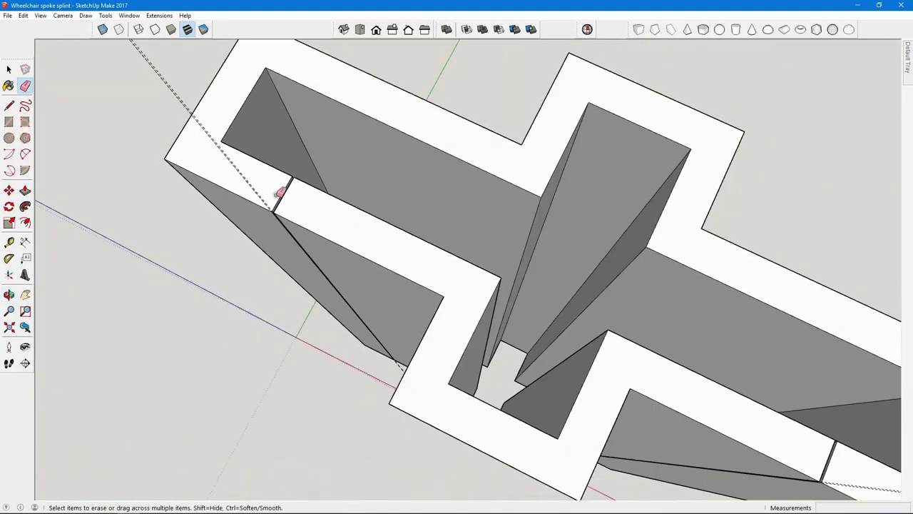
{"action": "scroll", "coordinate": [448, 295], "scroll_direction": "down", "scroll_amount": 3}
{"action": "scroll", "coordinate": [571, 335], "scroll_direction": "up", "scroll_amount": 2}
{"action": "scroll", "coordinate": [579, 342], "scroll_direction": "up", "scroll_amount": 5}
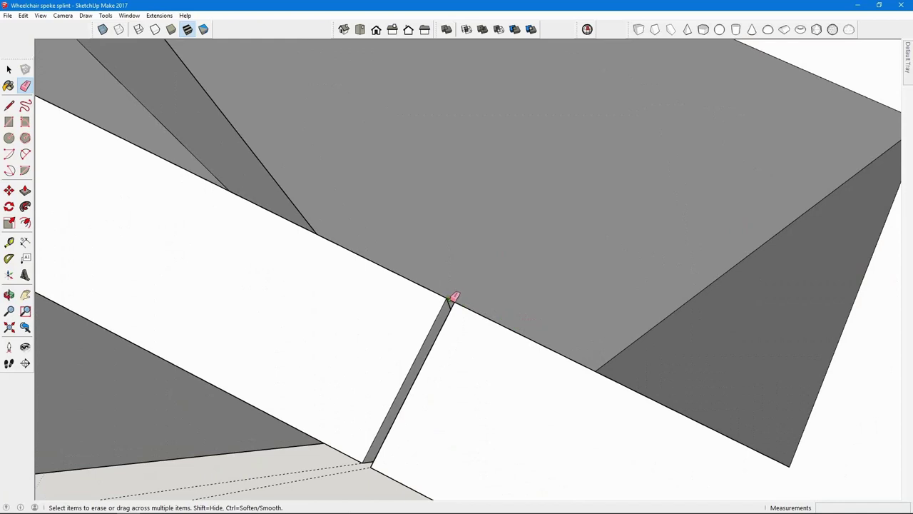
{"action": "scroll", "coordinate": [456, 257], "scroll_direction": "down", "scroll_amount": 5}
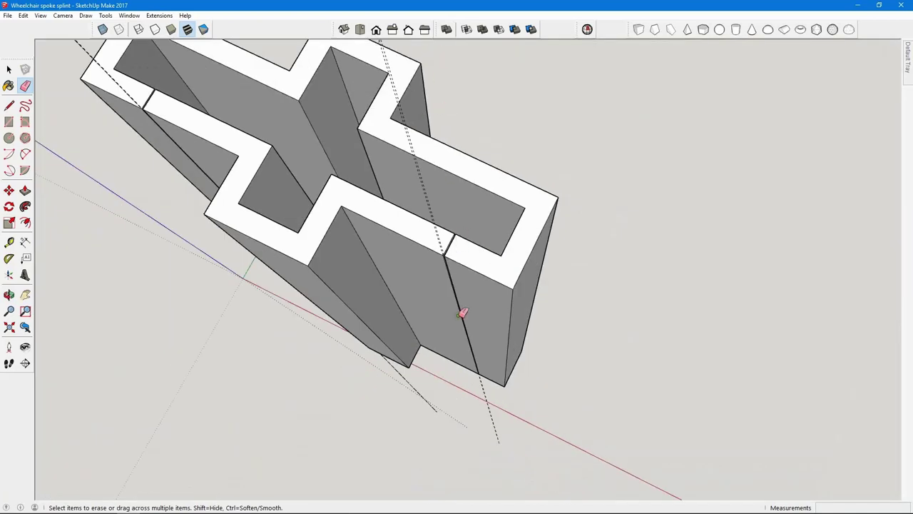
{"action": "scroll", "coordinate": [512, 433], "scroll_direction": "down", "scroll_amount": 2}
{"action": "left_click", "coordinate": [427, 396]}
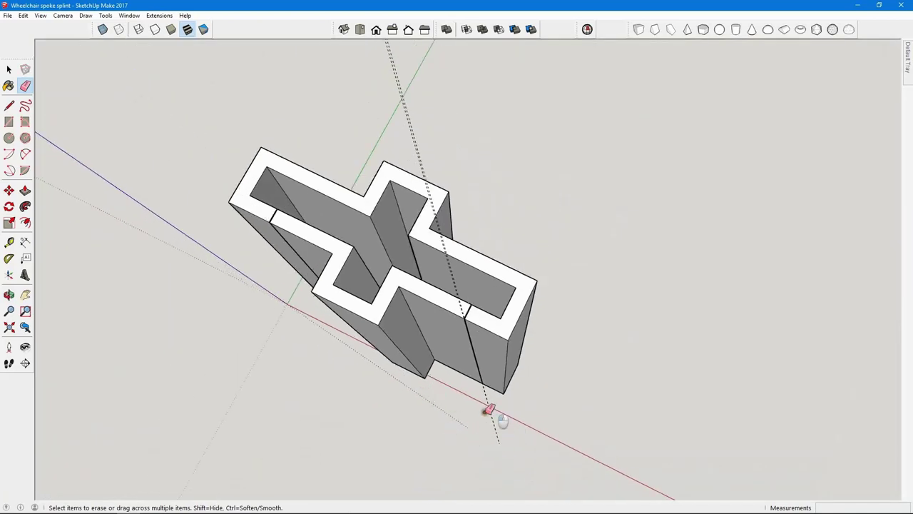
{"action": "left_click", "coordinate": [490, 412]}
{"action": "middle_click_drag", "start_coordinate": [355, 404], "coordinate": [483, 206]}
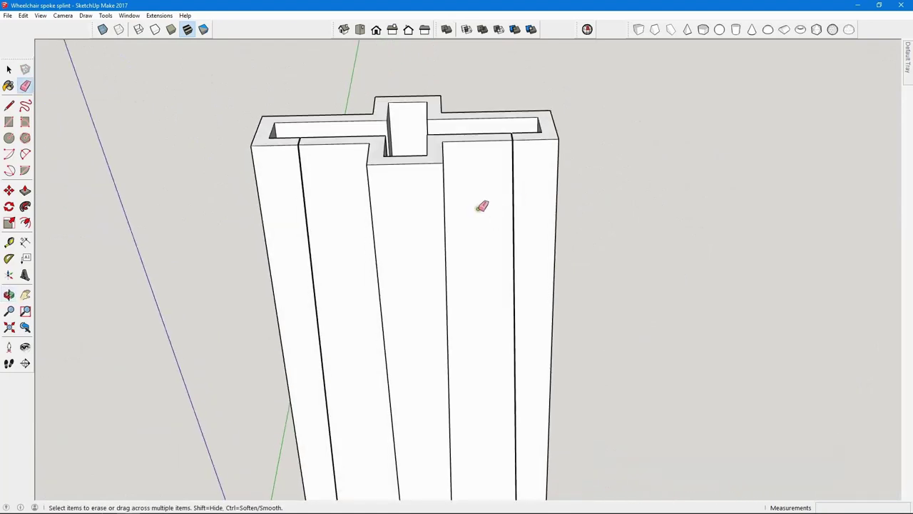
- Run Solid Inspector² to confirm the splint is an error-free solid
{"action": "scroll", "coordinate": [459, 121], "scroll_direction": "up", "scroll_amount": 5}
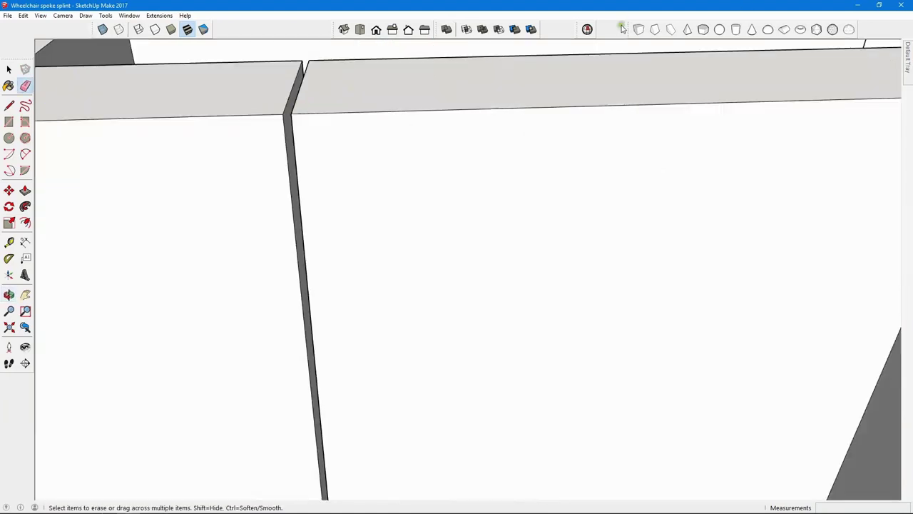
{"action": "left_click", "coordinate": [588, 30]}
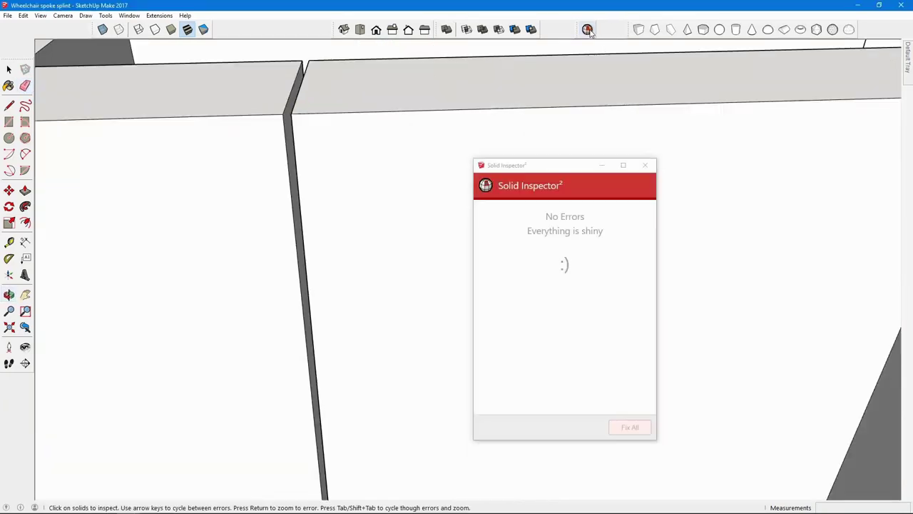
{"action": "left_click", "coordinate": [642, 165]}
- Run CleanUp³ with last settings, purging one unused component, and dismiss both result dialogs
{"action": "left_click", "coordinate": [159, 16]}
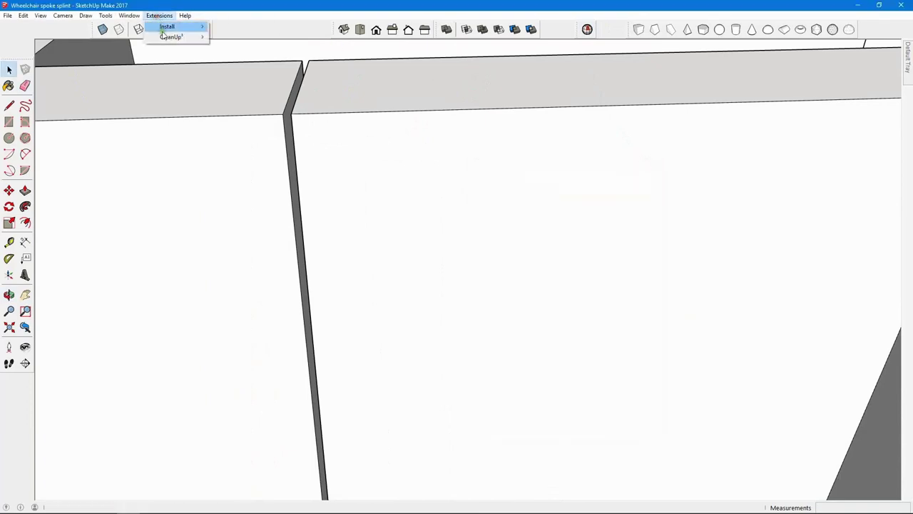
{"action": "mouse_move", "coordinate": [166, 35]}
{"action": "left_click", "coordinate": [262, 52]}
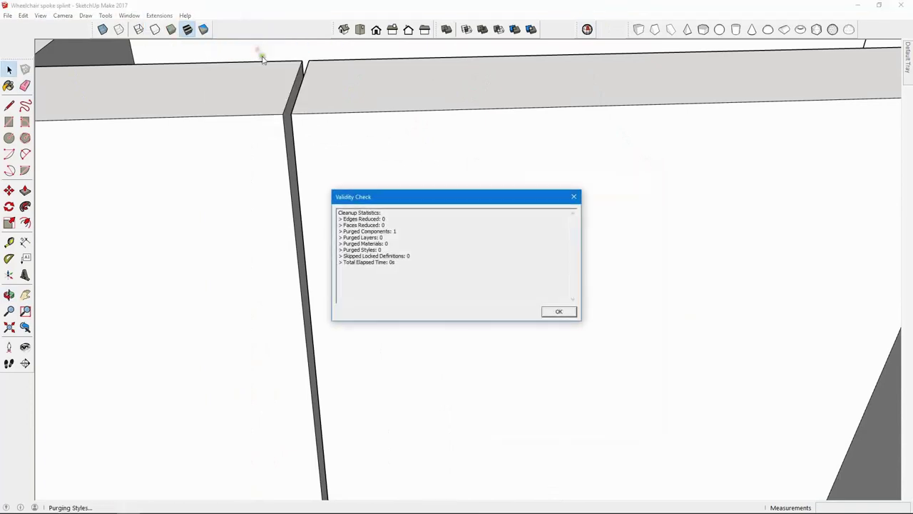
{"action": "left_click", "coordinate": [558, 313]}
{"action": "left_click", "coordinate": [557, 311]}
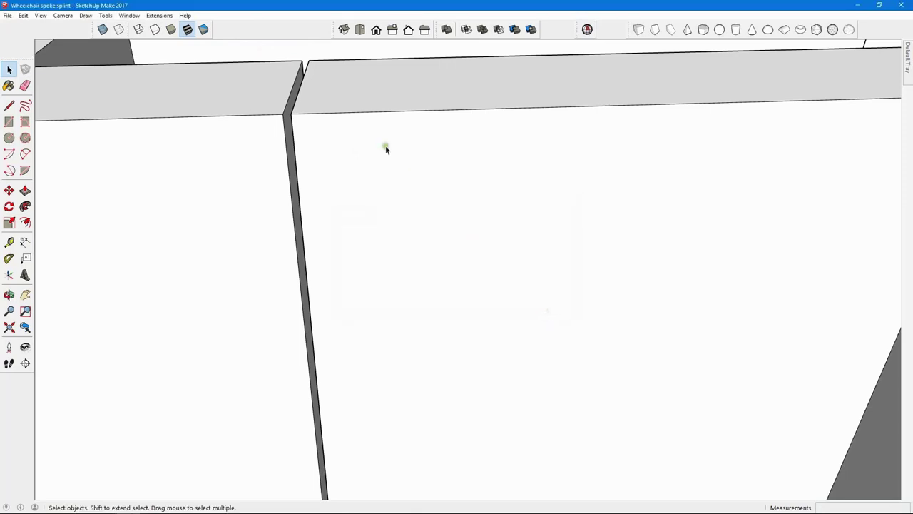
- Scroll to adjust the zoom on the splint
{"action": "scroll", "coordinate": [385, 145], "scroll_direction": "down", "scroll_amount": 5}
- Select the connected centre piece and move a copy of it 52.1 mm to the left
{"action": "scroll", "coordinate": [374, 135], "scroll_direction": "down", "scroll_amount": 4}
{"action": "middle_click_drag", "start_coordinate": [364, 159], "coordinate": [389, 78]}
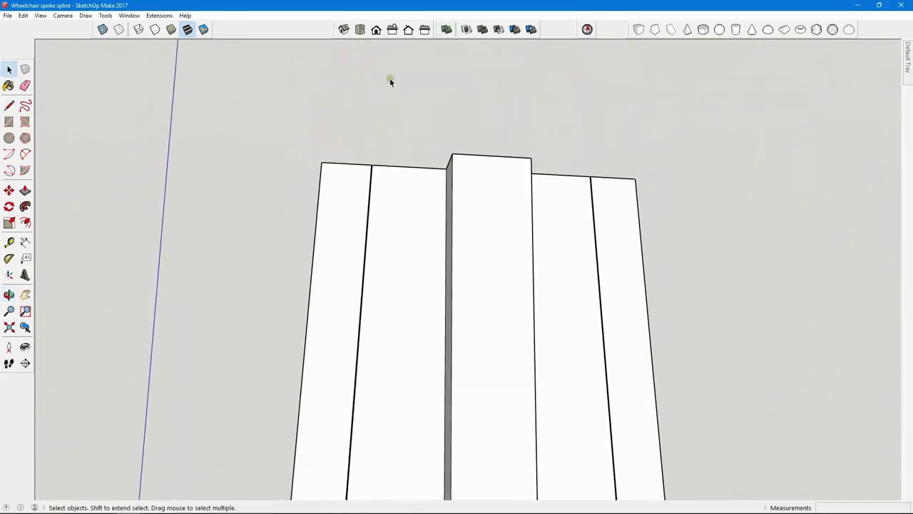
{"action": "scroll", "coordinate": [389, 78], "scroll_direction": "down", "scroll_amount": 4}
{"action": "scroll", "coordinate": [354, 122], "scroll_direction": "down", "scroll_amount": 1}
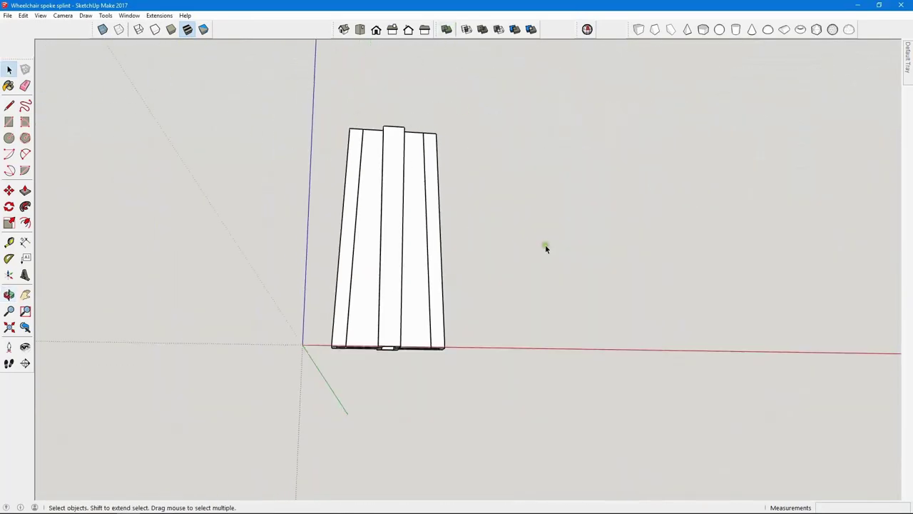
{"action": "triple_click", "coordinate": [395, 300]}
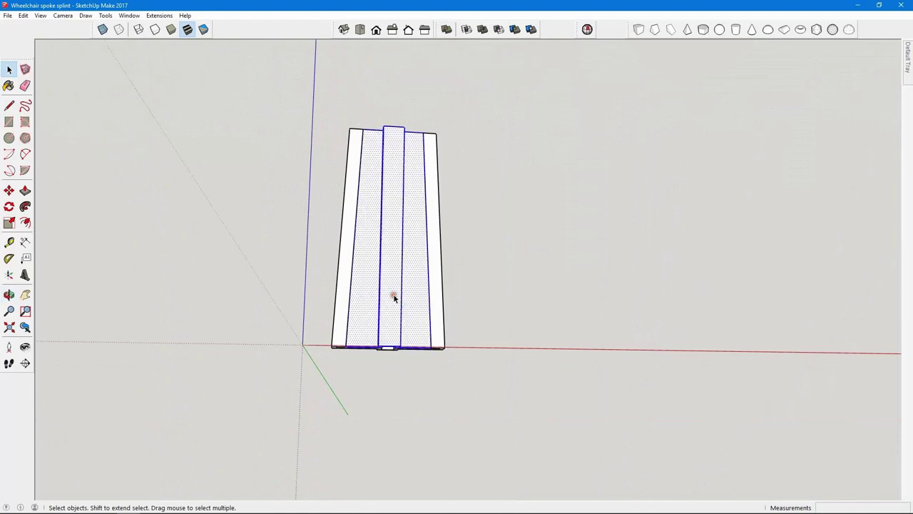
{"action": "left_click", "coordinate": [8, 190]}
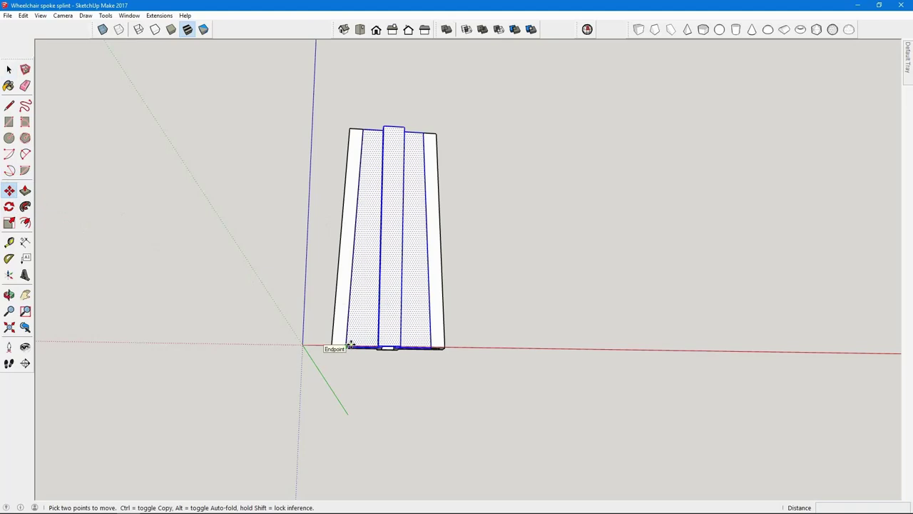
{"action": "left_click", "coordinate": [349, 345]}
{"action": "key", "text": "ctrl"}
{"action": "left_click", "coordinate": [220, 347]}
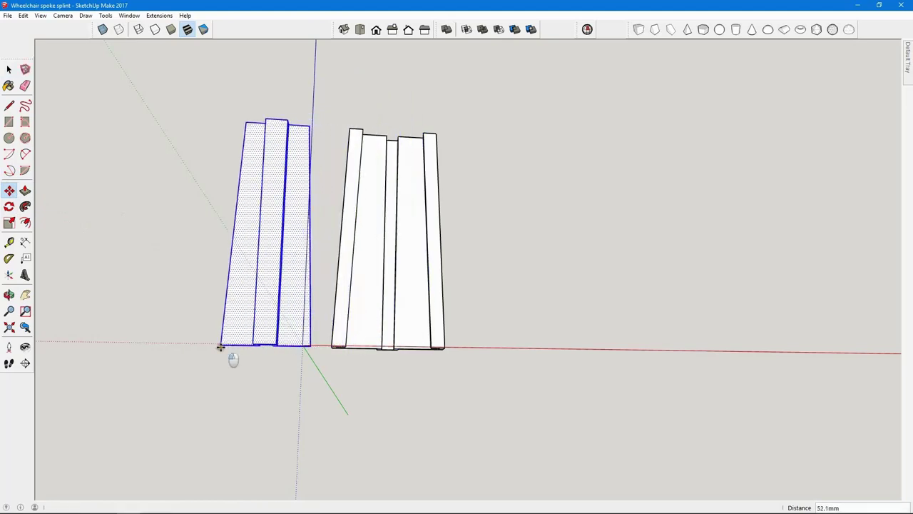
- Orbit around both splint pieces to inspect them from above and edge-on
{"action": "middle_click_drag", "start_coordinate": [221, 347], "coordinate": [475, 140]}
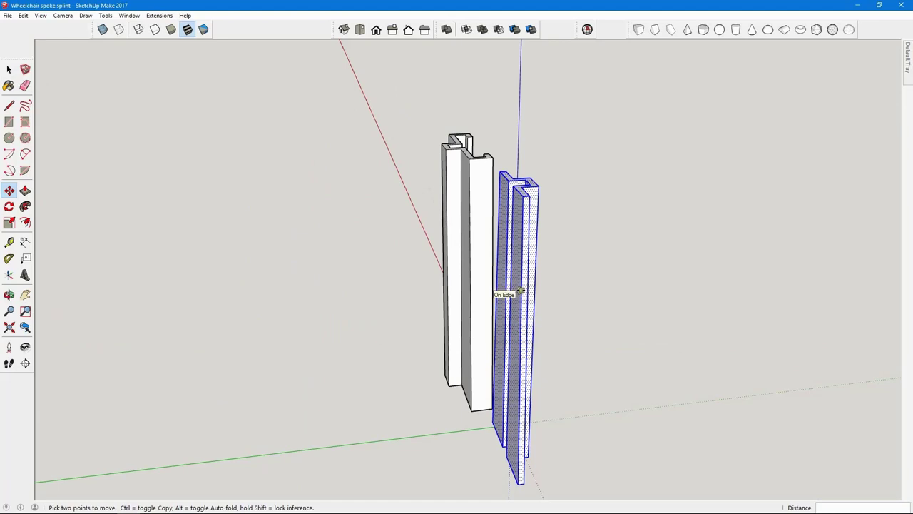
{"action": "middle_click_drag", "start_coordinate": [514, 208], "coordinate": [428, 263]}
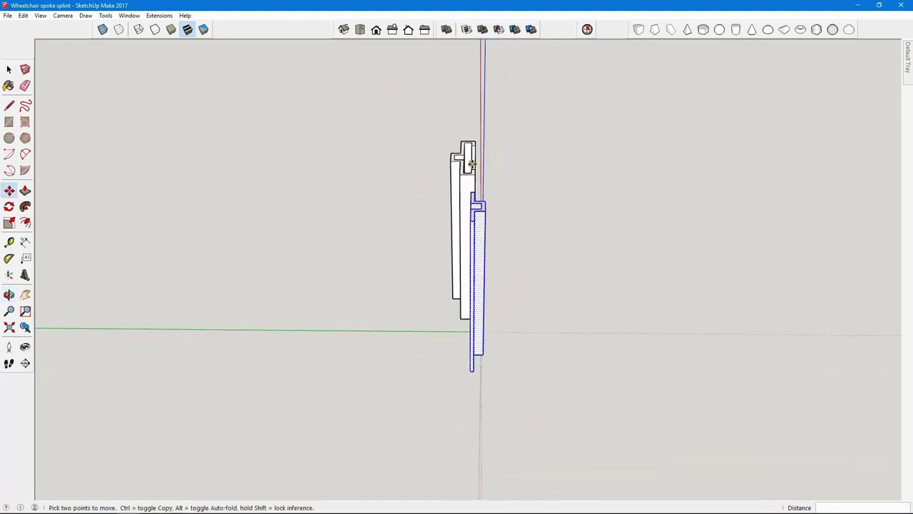
{"action": "middle_click_drag", "start_coordinate": [534, 198], "coordinate": [503, 274]}
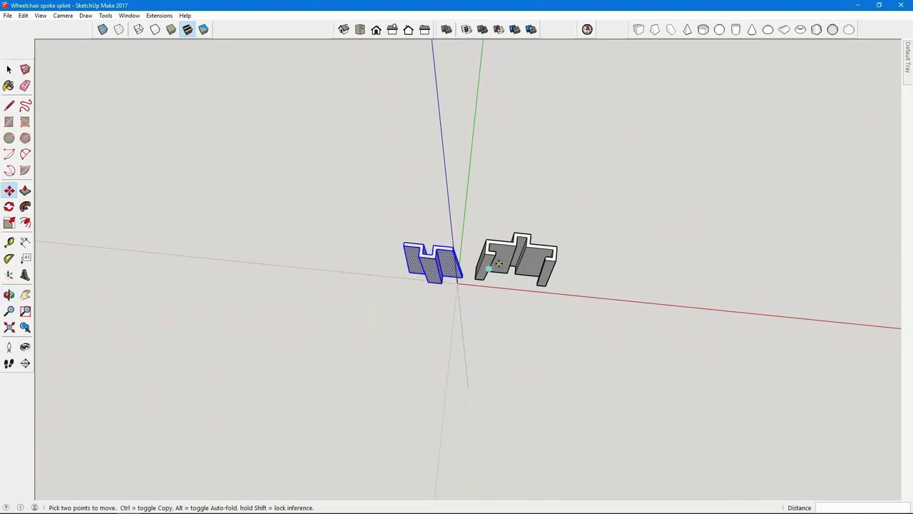
{"action": "middle_click_drag", "start_coordinate": [442, 329], "coordinate": [571, 159]}
{"action": "middle_click_drag", "start_coordinate": [330, 408], "coordinate": [685, 312]}
{"action": "middle_click_drag", "start_coordinate": [422, 356], "coordinate": [483, 326]}
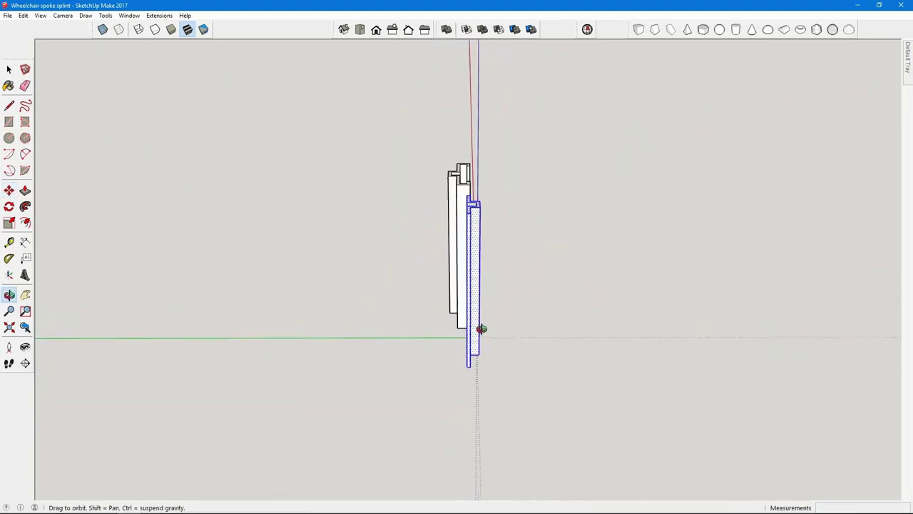
{"action": "left_click", "coordinate": [8, 206]}
- Rotate the selected piece 90 degrees about its bottom corner so it lies flat
{"action": "middle_click_drag", "start_coordinate": [289, 391], "coordinate": [335, 292]}
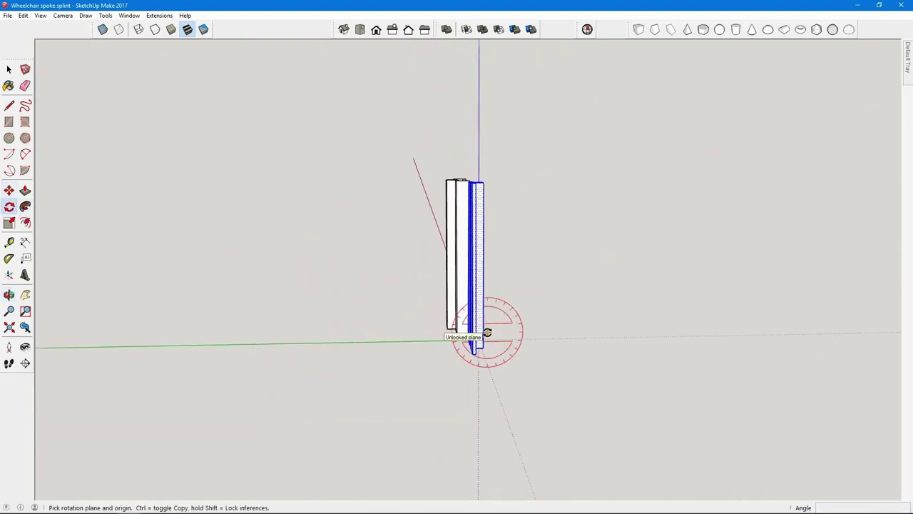
{"action": "scroll", "coordinate": [474, 349], "scroll_direction": "up", "scroll_amount": 1}
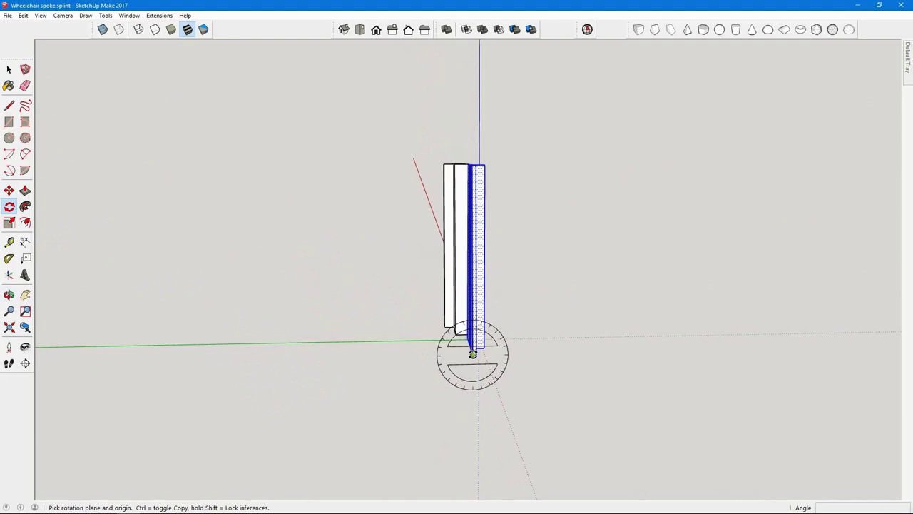
{"action": "left_click", "coordinate": [473, 354]}
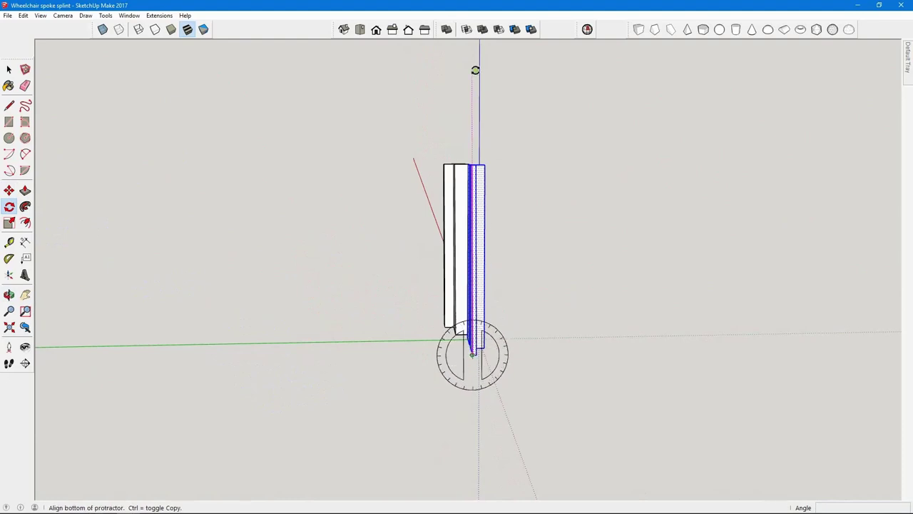
{"action": "left_click", "coordinate": [475, 70]}
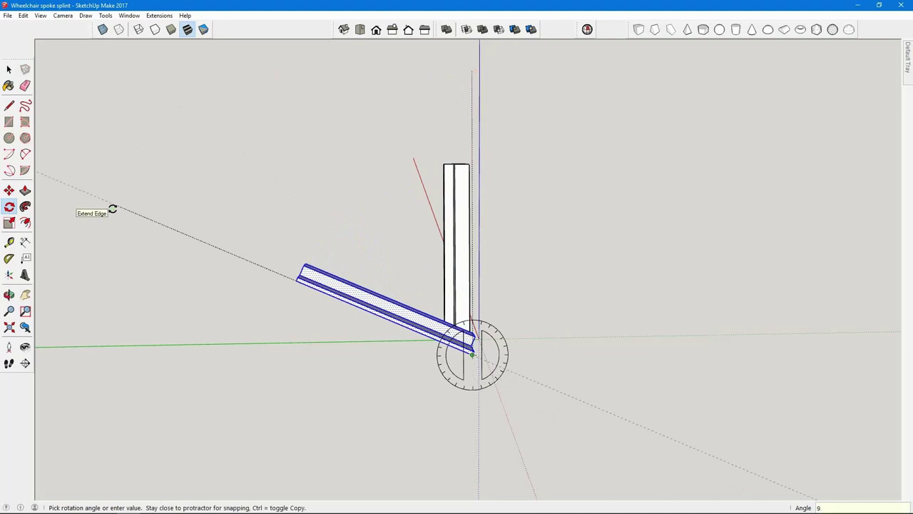
{"action": "key", "text": "space"}
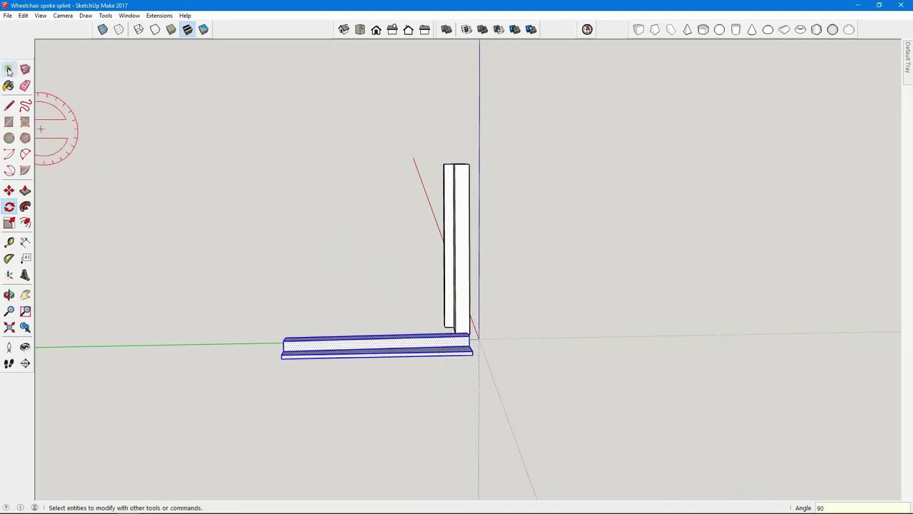
- Clear the selection and orbit to a low front view of both pieces
{"action": "middle_click_drag", "start_coordinate": [469, 285], "coordinate": [310, 257]}
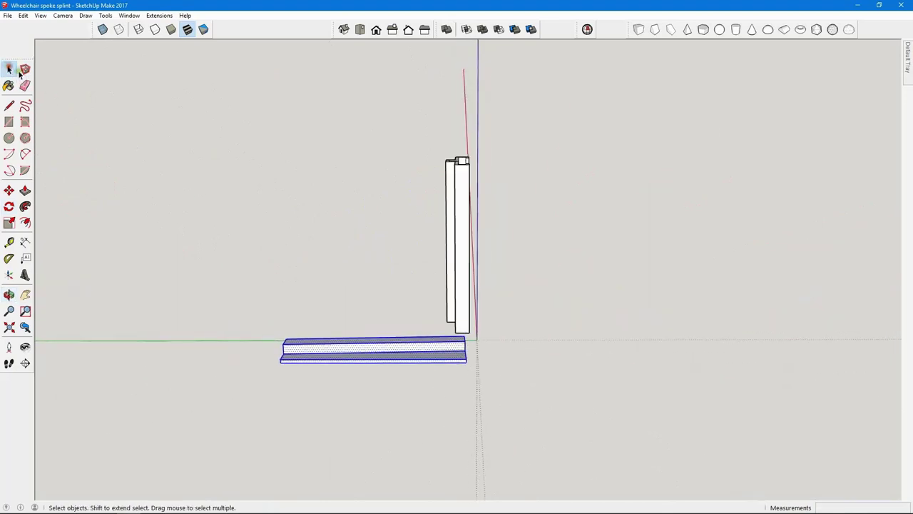
{"action": "left_click", "coordinate": [261, 207]}
{"action": "middle_click_drag", "start_coordinate": [546, 319], "coordinate": [579, 385]}
{"action": "middle_click_drag", "start_coordinate": [531, 287], "coordinate": [587, 275]}
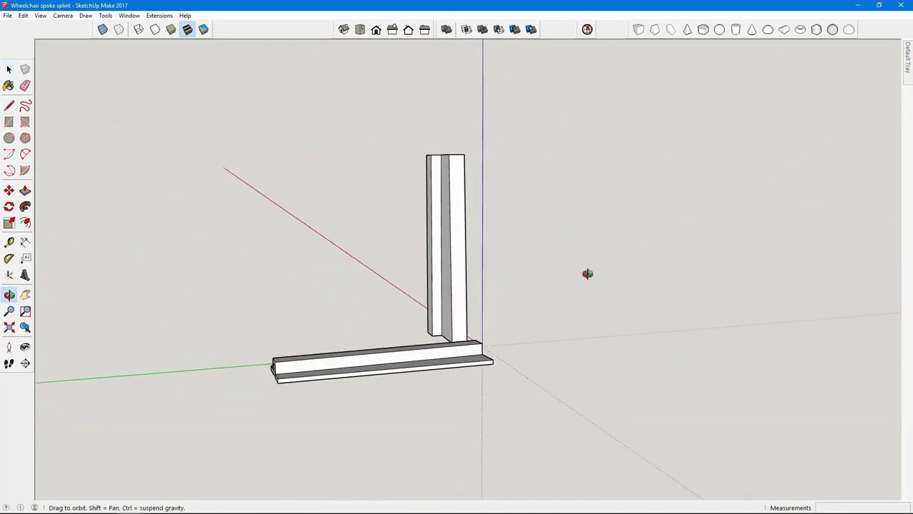
{"action": "middle_click_drag", "start_coordinate": [263, 199], "coordinate": [421, 305]}
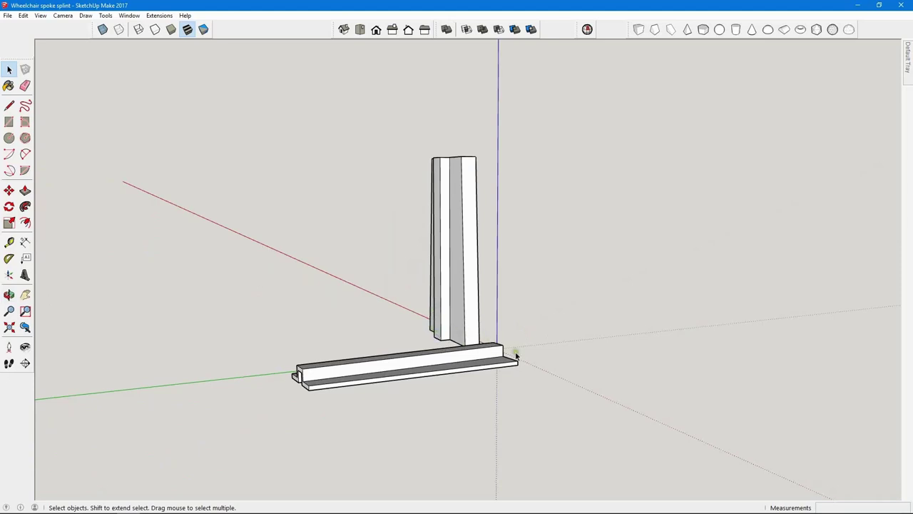
- Orbit the camera until the notched ends of both splint pieces face the view
{"action": "key", "text": "o"}
{"action": "left_click_drag", "start_coordinate": [519, 350], "coordinate": [476, 323]}
{"action": "key", "text": "space"}
{"action": "middle_click_drag", "start_coordinate": [476, 323], "coordinate": [380, 303]}
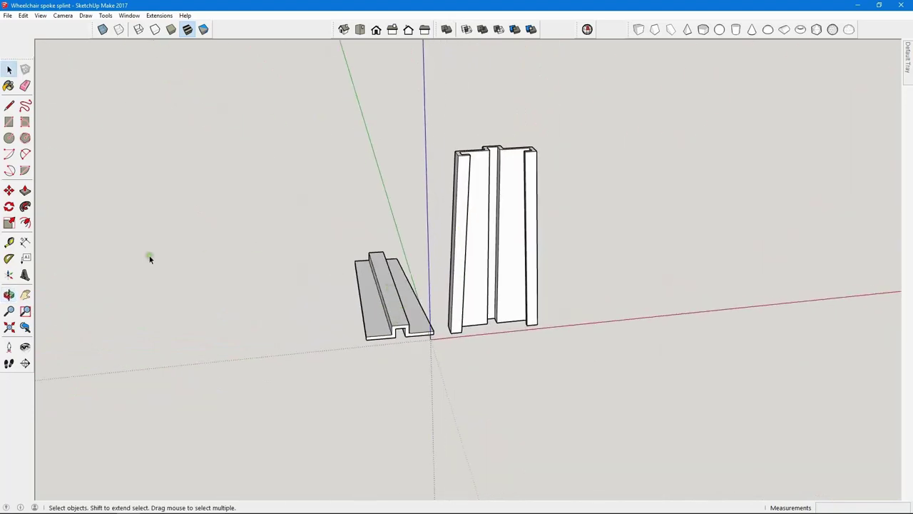
- Push/Pull the flat piece's notch face 21 mm to open a full-width slot
{"action": "key", "text": "r"}
{"action": "key", "text": "l"}
{"action": "scroll", "coordinate": [467, 285], "scroll_direction": "up", "scroll_amount": 5}
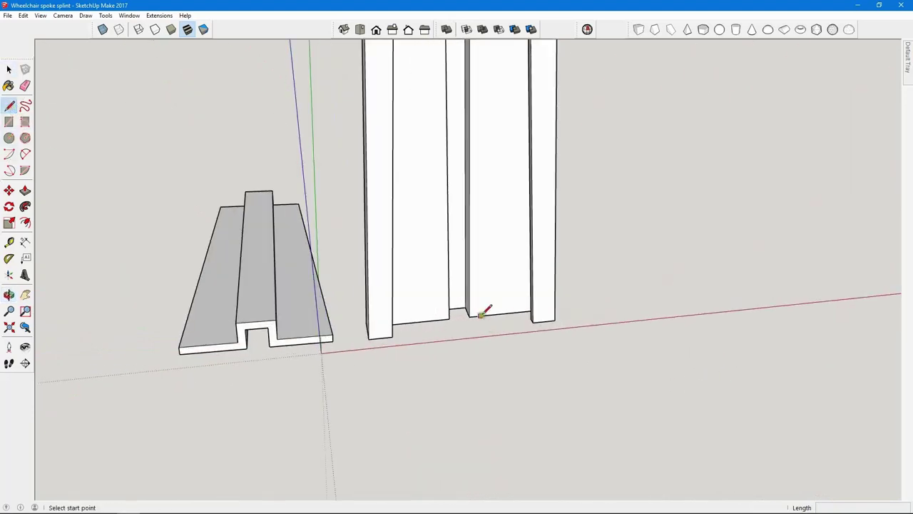
{"action": "scroll", "coordinate": [232, 316], "scroll_direction": "up", "scroll_amount": 2}
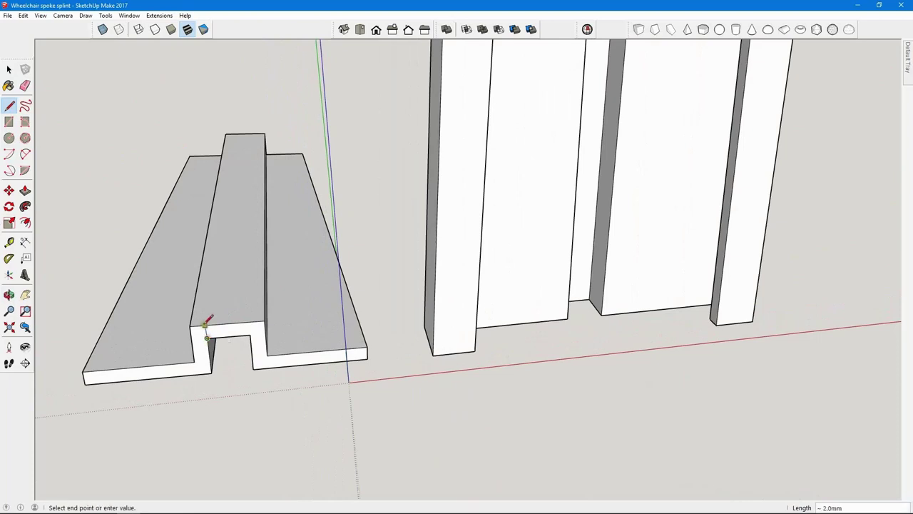
{"action": "left_click", "coordinate": [249, 322]}
{"action": "left_click", "coordinate": [25, 190]}
{"action": "scroll", "coordinate": [242, 317], "scroll_direction": "up", "scroll_amount": 2}
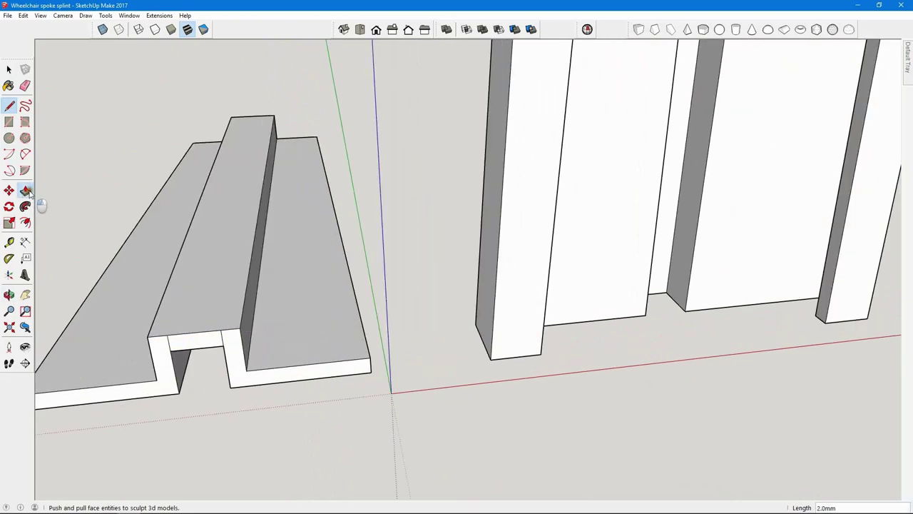
{"action": "left_click", "coordinate": [192, 345]}
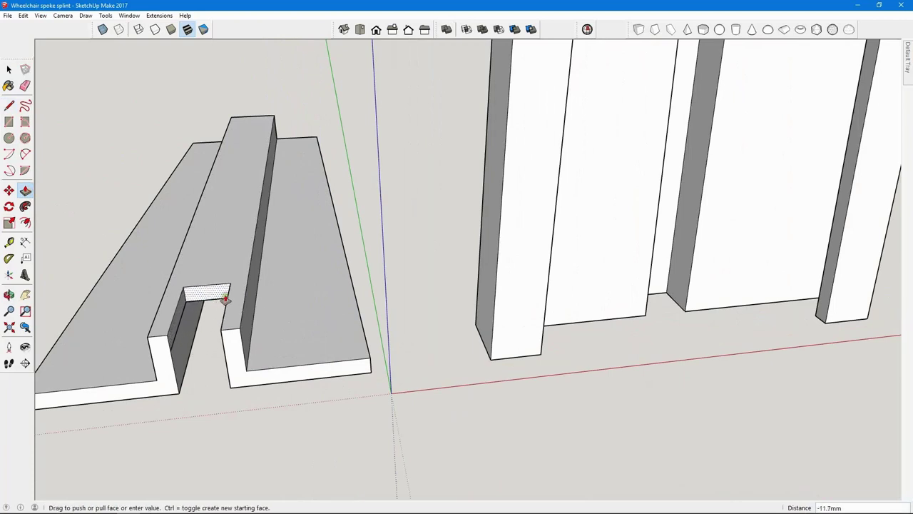
{"action": "key", "text": "Return"}
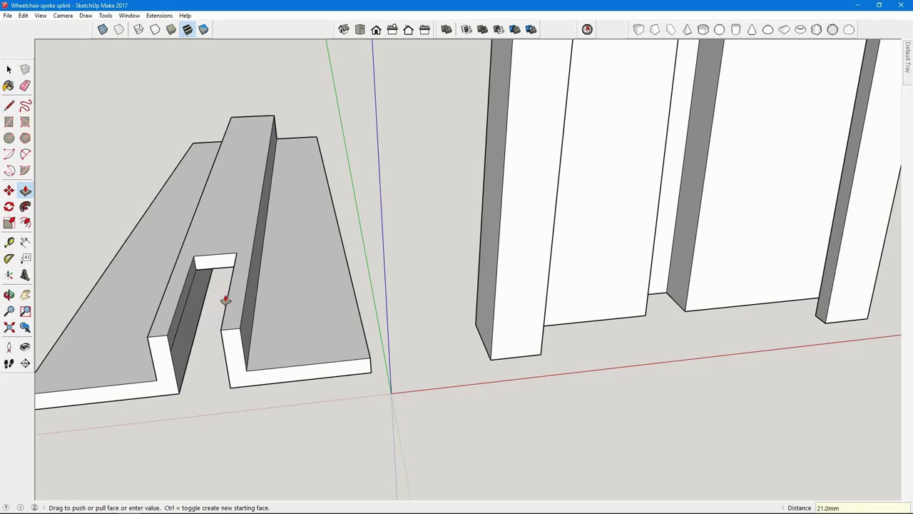
{"action": "left_click", "coordinate": [9, 69]}
{"action": "left_click", "coordinate": [7, 70]}
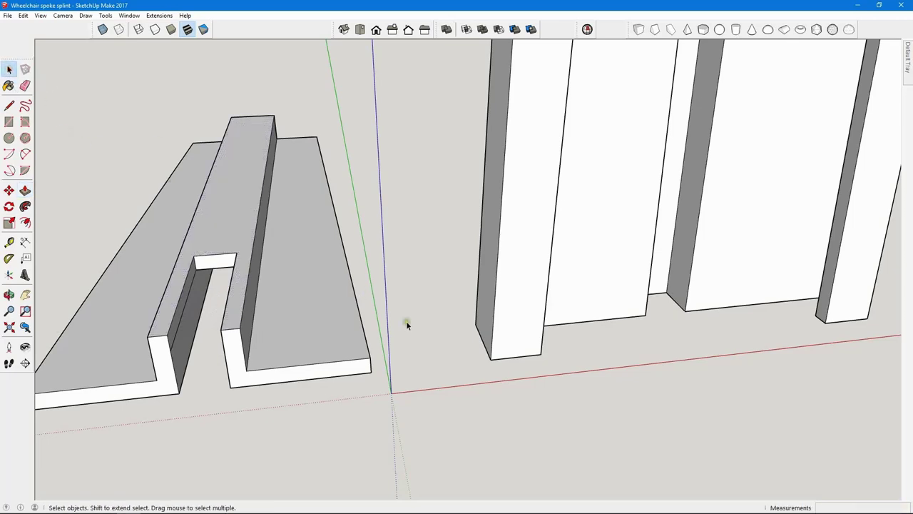
- Draw two lines 2 mm in from the upright piece's inner channel corners to its bottom edge
{"action": "middle_click_drag", "start_coordinate": [490, 378], "coordinate": [620, 166]}
{"action": "scroll", "coordinate": [620, 166], "scroll_direction": "up", "scroll_amount": 6}
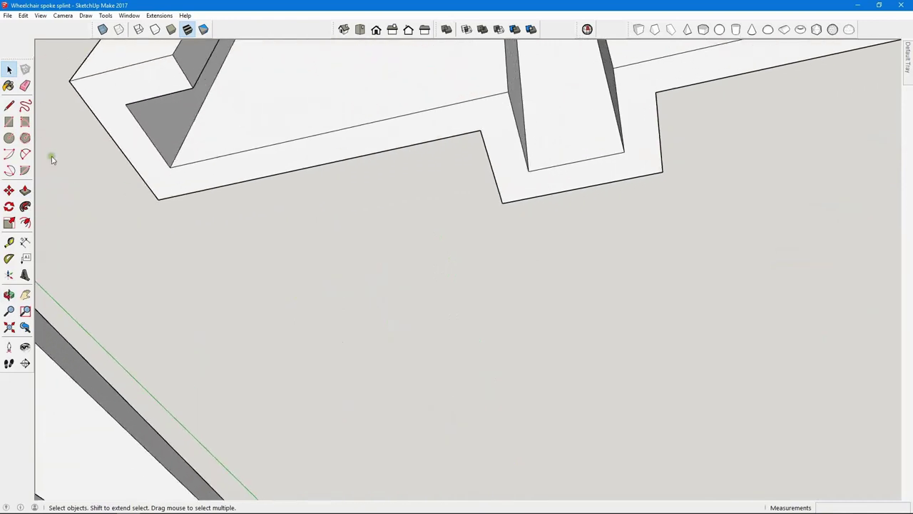
{"action": "left_click", "coordinate": [8, 105]}
{"action": "left_click", "coordinate": [8, 106]}
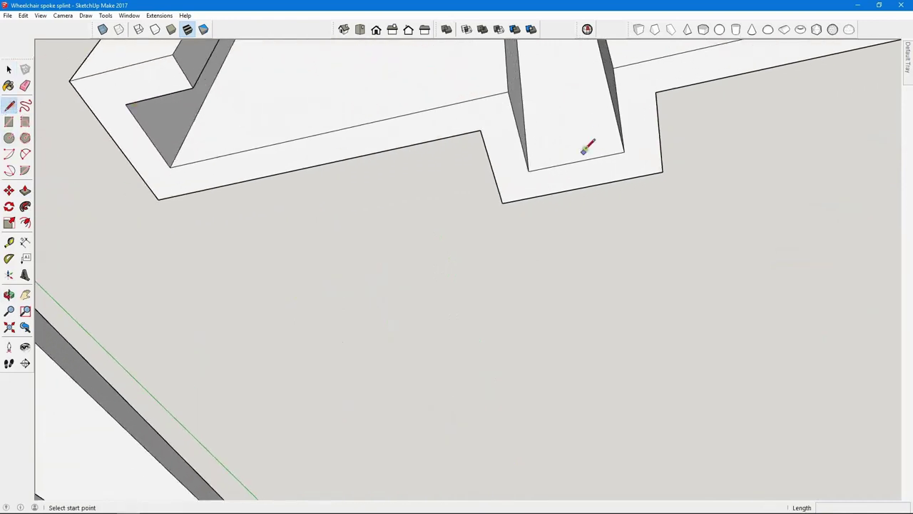
{"action": "left_click", "coordinate": [529, 170]}
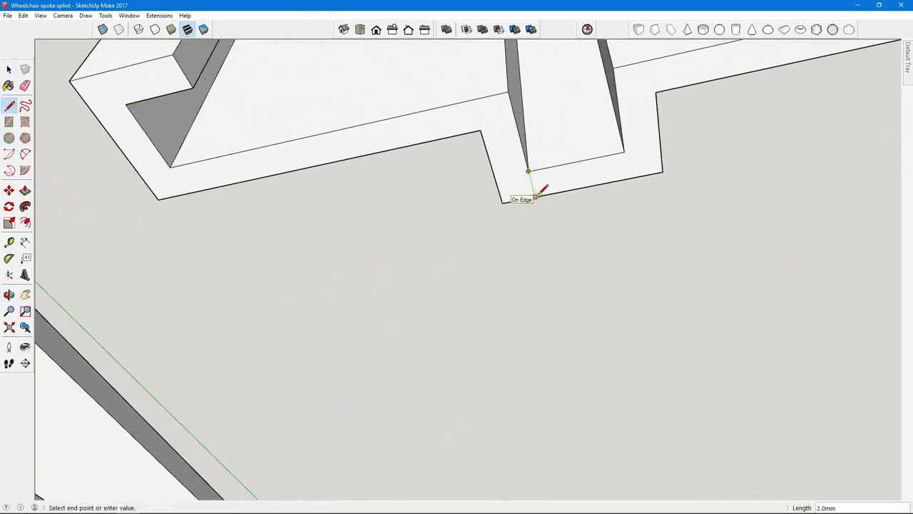
{"action": "left_click", "coordinate": [535, 194]}
{"action": "left_click", "coordinate": [624, 153]}
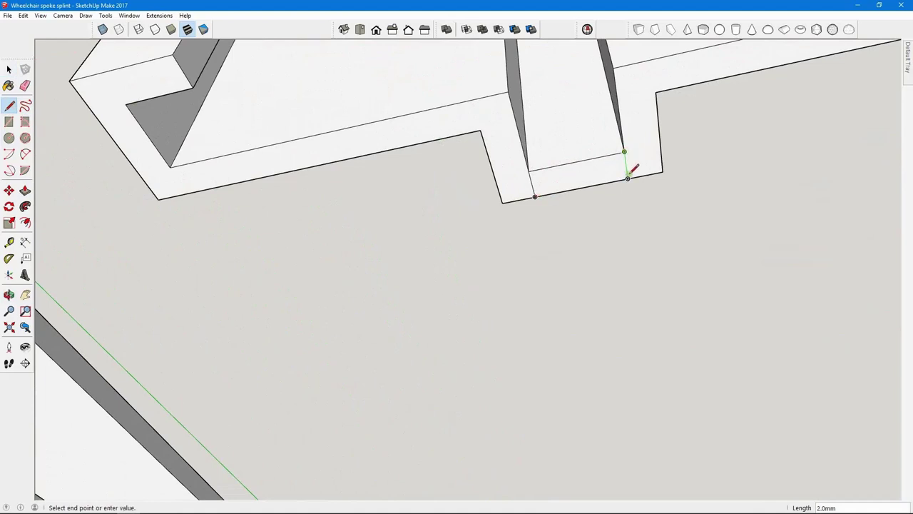
{"action": "left_click", "coordinate": [627, 177]}
- Push the new face between the lines 21 mm to cut the upright piece's slot
{"action": "left_click", "coordinate": [25, 191]}
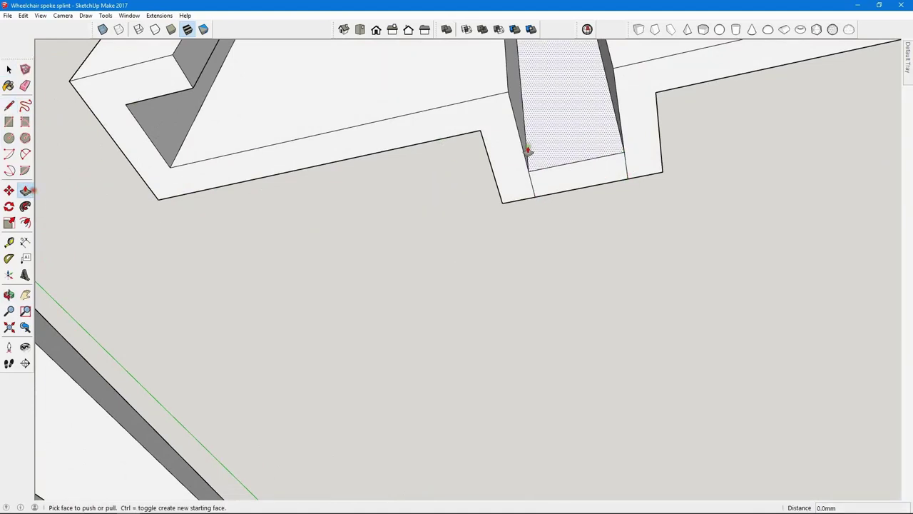
{"action": "left_click", "coordinate": [590, 178]}
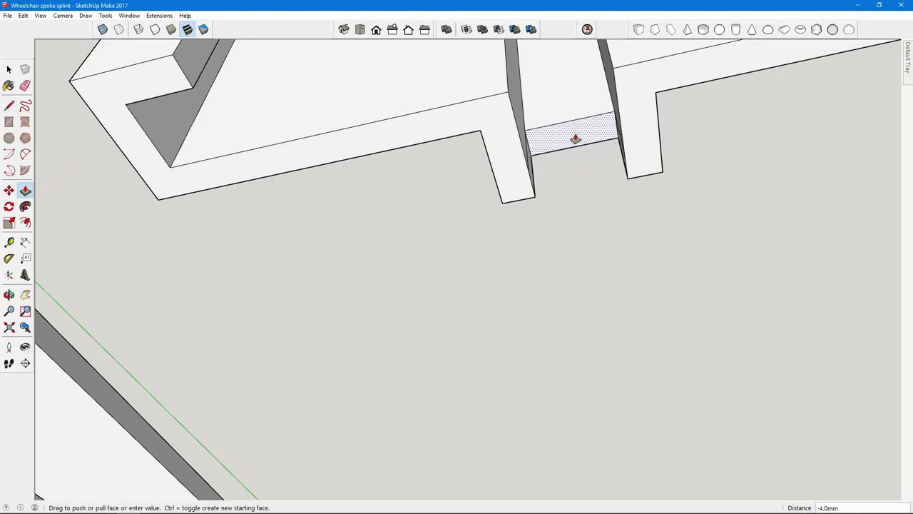
{"action": "type", "text": "21"}
{"action": "key", "text": "Return"}
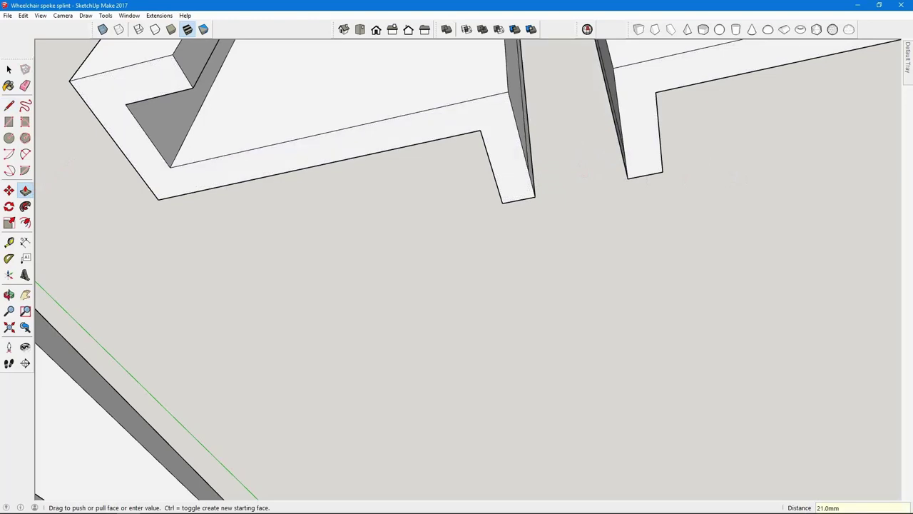
{"action": "left_click", "coordinate": [8, 69]}
- Run Solid Inspector² to confirm both slotted pieces are solids with no errors
{"action": "scroll", "coordinate": [459, 204], "scroll_direction": "down", "scroll_amount": 10}
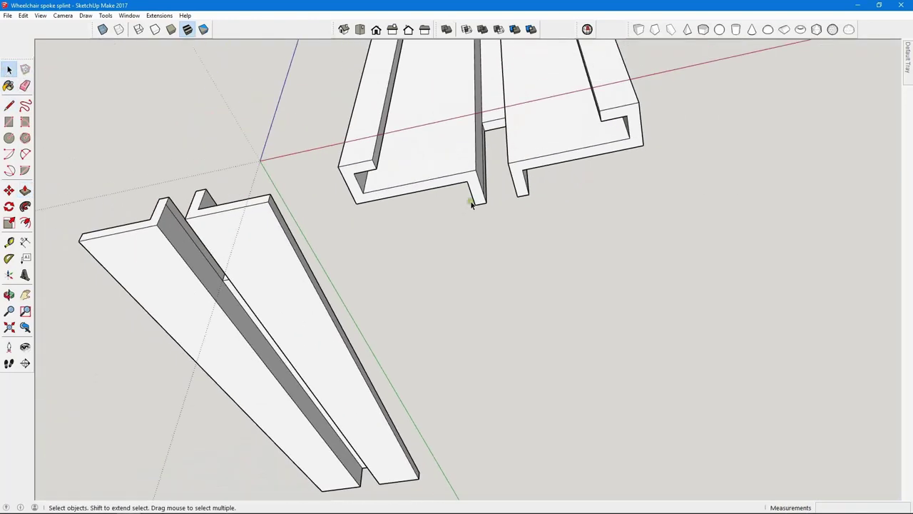
{"action": "middle_click_drag", "start_coordinate": [492, 286], "coordinate": [818, 326]}
{"action": "middle_click_drag", "start_coordinate": [728, 331], "coordinate": [292, 326]}
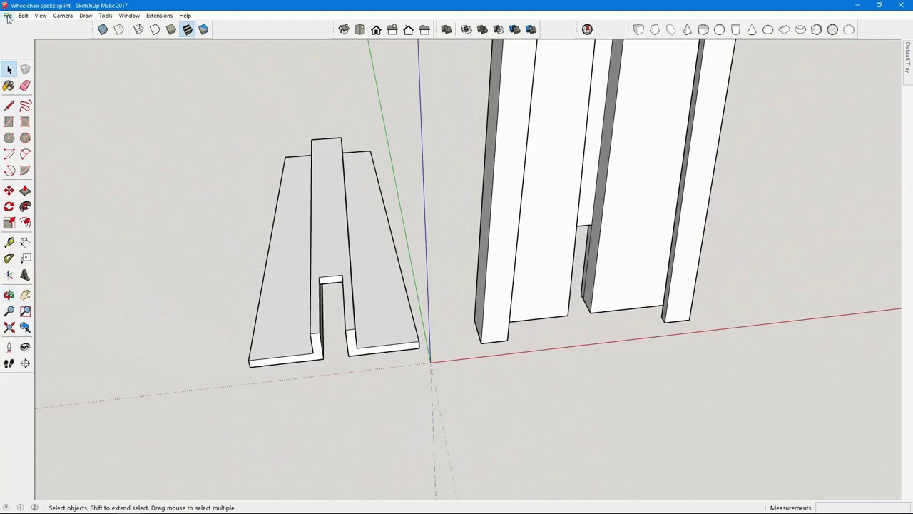
{"action": "left_click", "coordinate": [588, 29]}
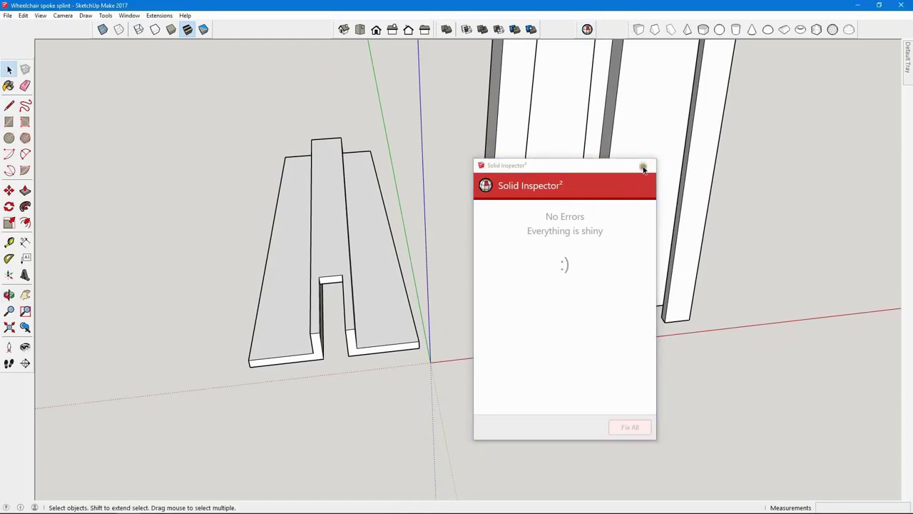
{"action": "left_click", "coordinate": [645, 166]}
- Run CleanUp³ with last settings, merging away 4 redundant faces
{"action": "left_click", "coordinate": [159, 15]}
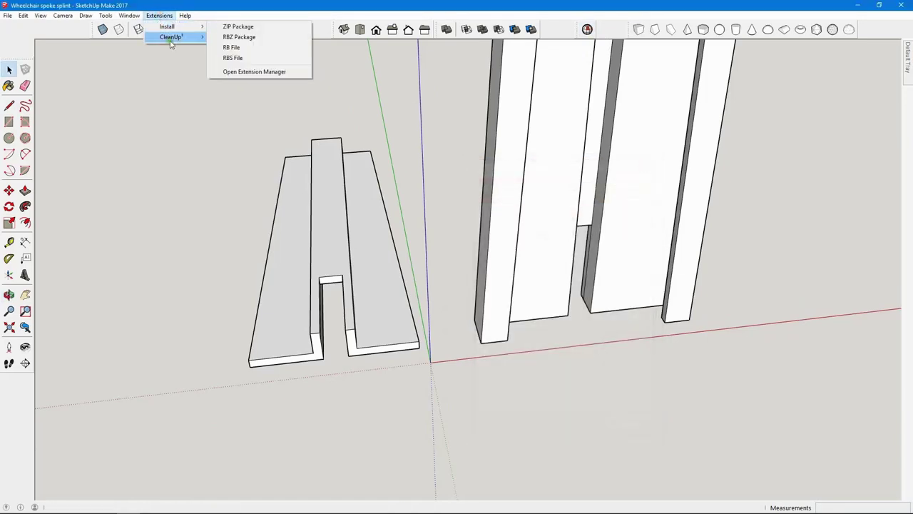
{"action": "mouse_move", "coordinate": [198, 37]}
{"action": "left_click", "coordinate": [235, 47]}
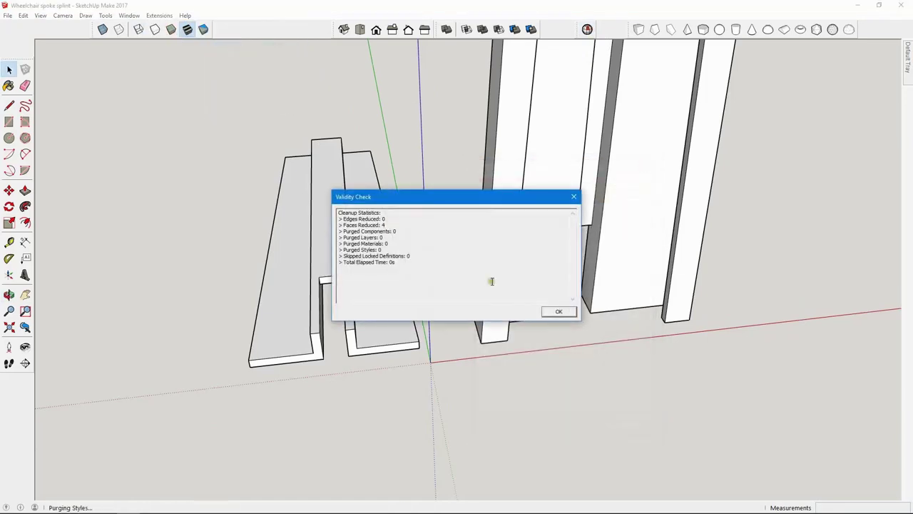
{"action": "left_click", "coordinate": [546, 310]}
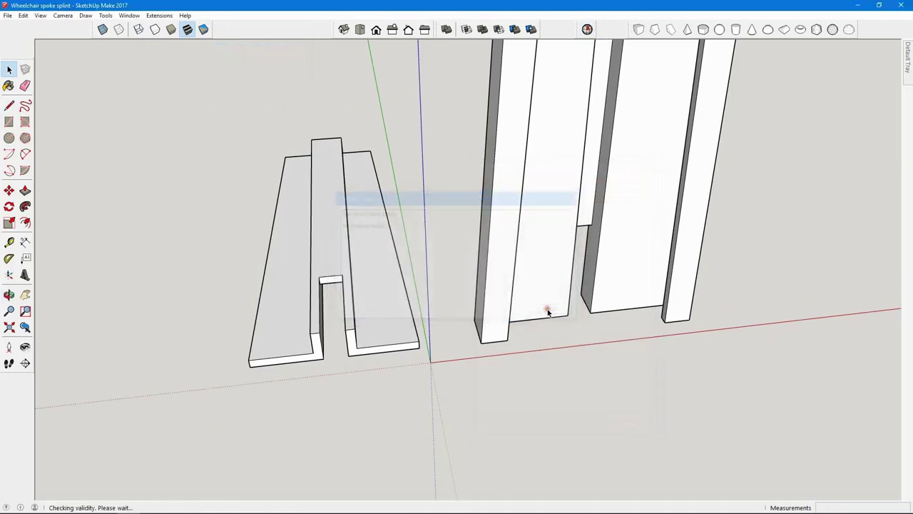
- Orbit around the two splint pieces to review the finished model
{"action": "key", "text": "o"}
{"action": "left_click_drag", "start_coordinate": [448, 299], "coordinate": [369, 231]}
{"action": "key", "text": "space"}
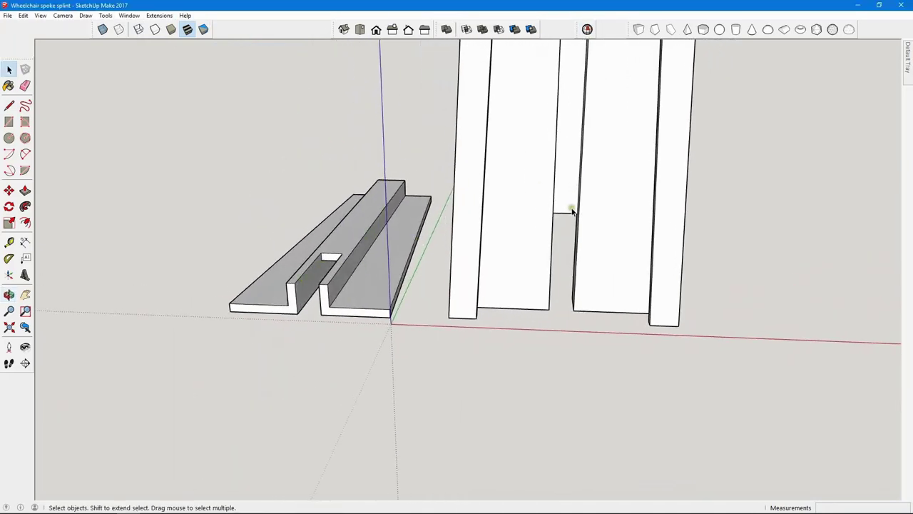
{"action": "middle_click_drag", "start_coordinate": [390, 217], "coordinate": [499, 263]}
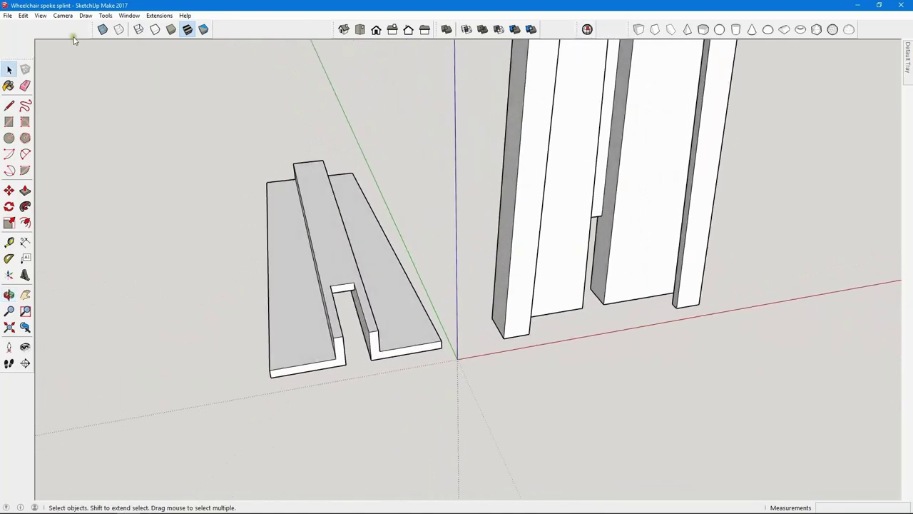
- Save the 'Wheelchair spoke splint' model under its existing name and start an STL export
{"action": "left_click", "coordinate": [7, 15]}
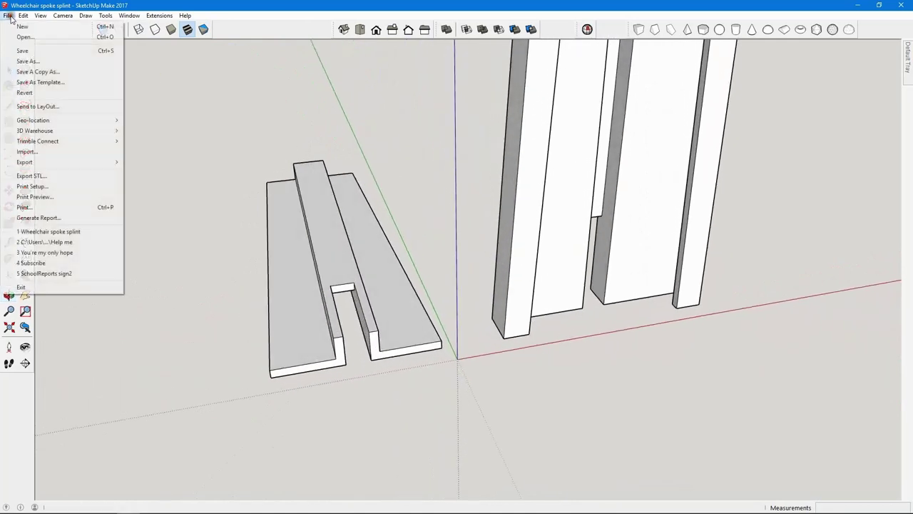
{"action": "left_click", "coordinate": [23, 51]}
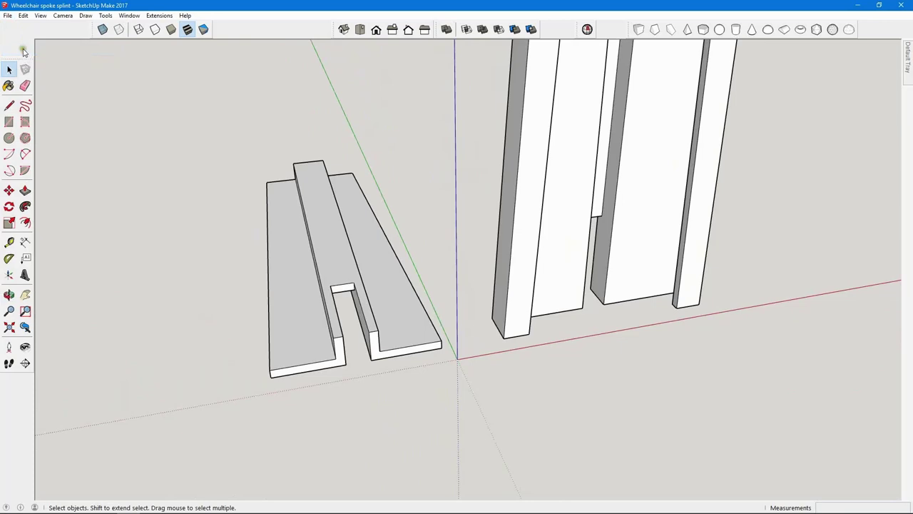
{"action": "left_click", "coordinate": [7, 15]}
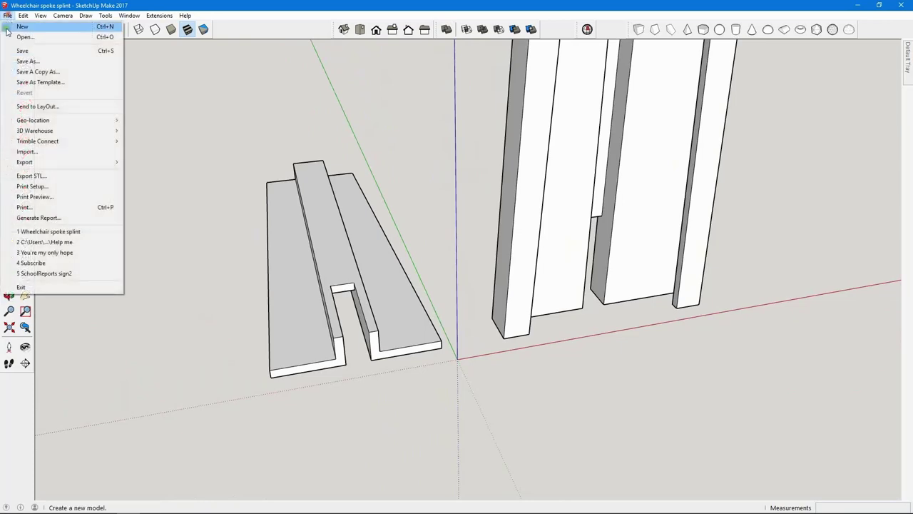
{"action": "left_click", "coordinate": [30, 176]}
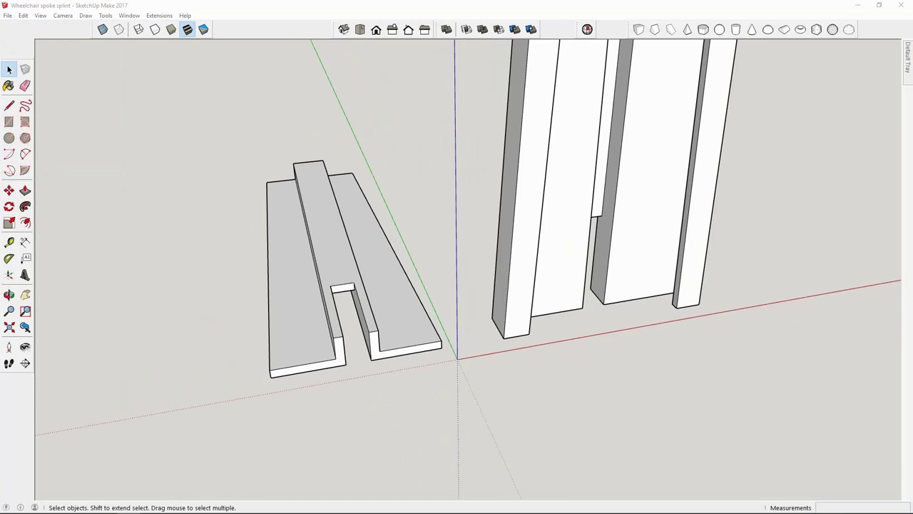